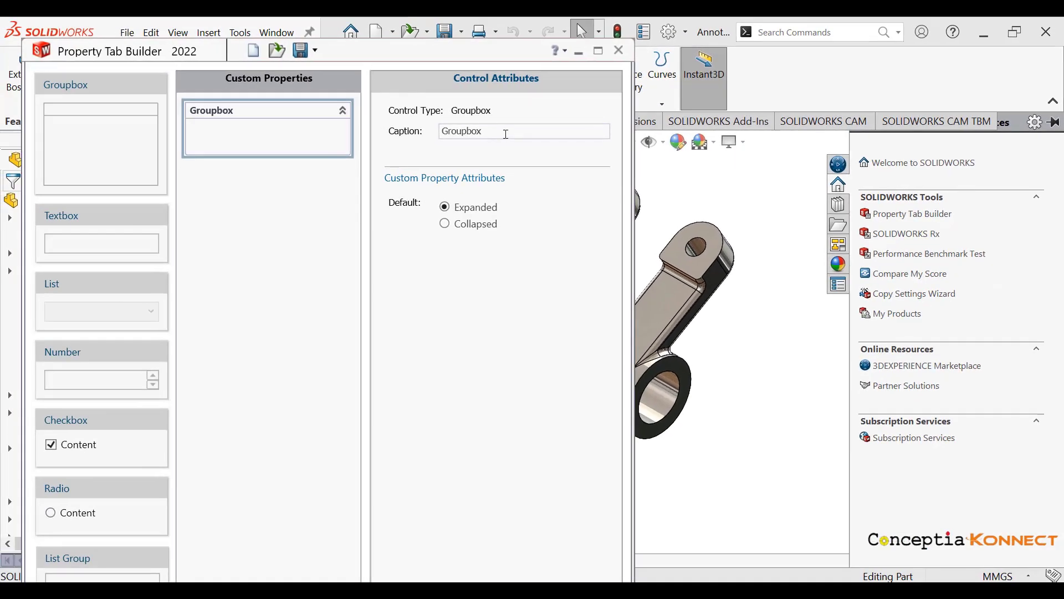
# - Caption the groupbox 'Part Properties'
pyautogui.moveTo(506, 130); pyautogui.dragTo(375, 129)
pyautogui.write('p')
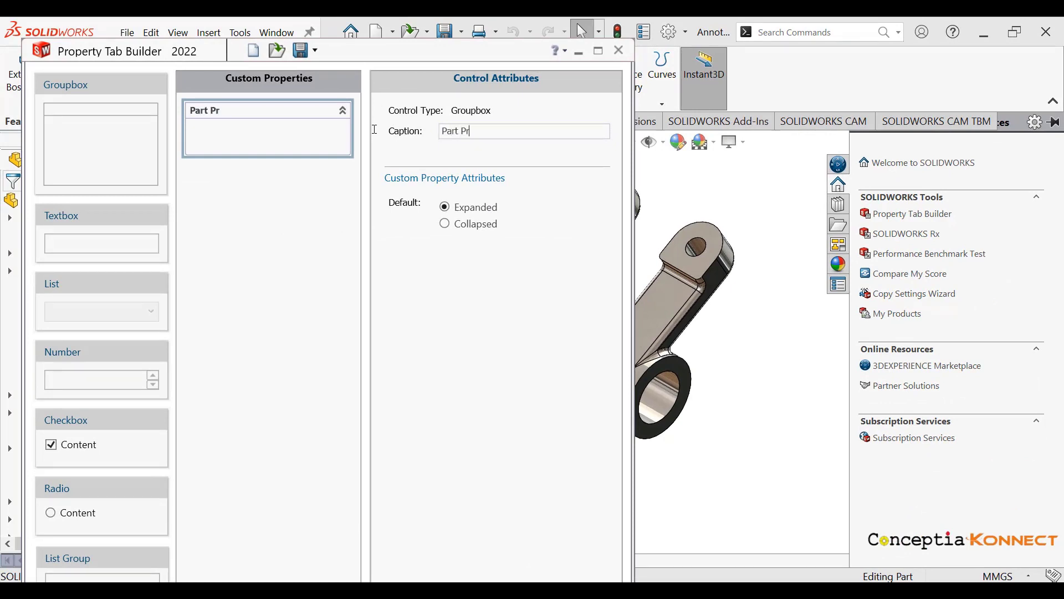
pyautogui.write('art Properties')
pyautogui.click(266, 153)
# - Add a list captioned and named DRWN inside Part Properties, with three drafter names as values
pyautogui.moveTo(72, 295); pyautogui.dragTo(82, 286)
pyautogui.moveTo(216, 186); pyautogui.dragTo(244, 147)
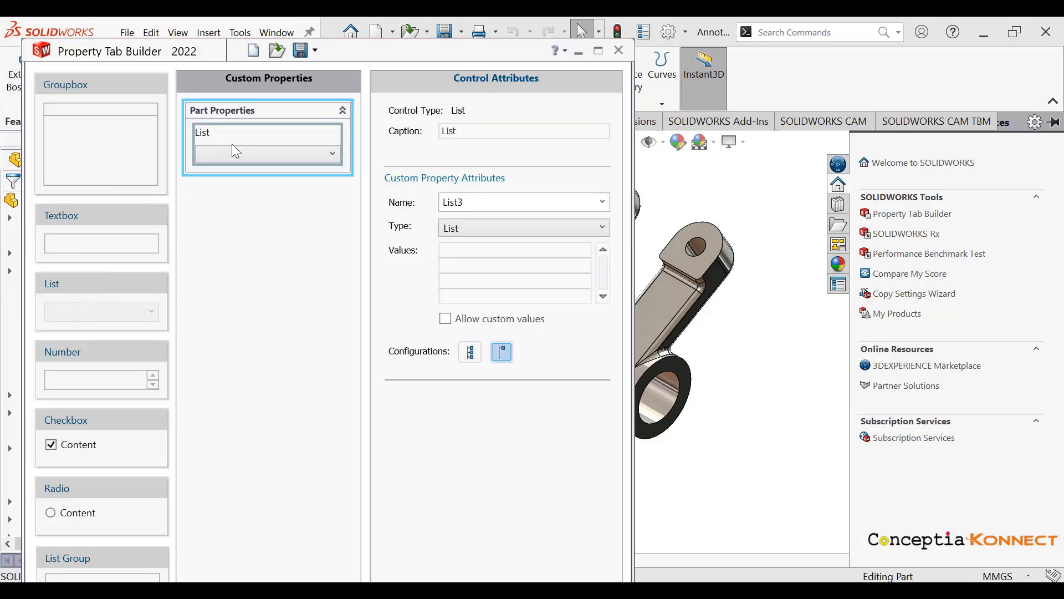
pyautogui.write('DRWN')
pyautogui.doubleClick(469, 131)
pyautogui.hotkey('ctrl', 'c')
pyautogui.press('Tab')
pyautogui.hotkey('ctrl', 'v')
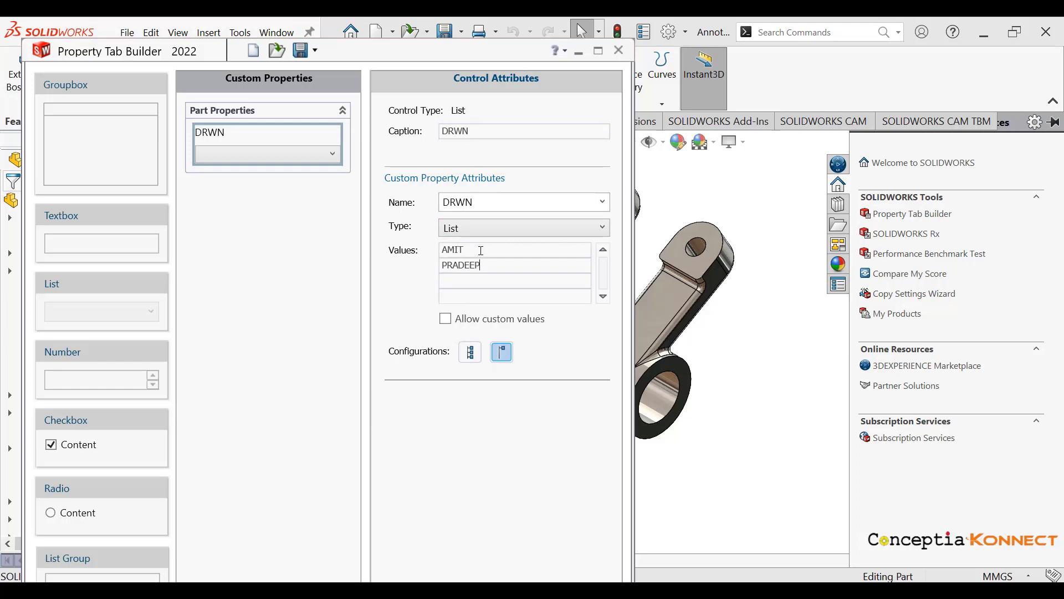
pyautogui.write('NAVEEN')
pyautogui.click(293, 287)
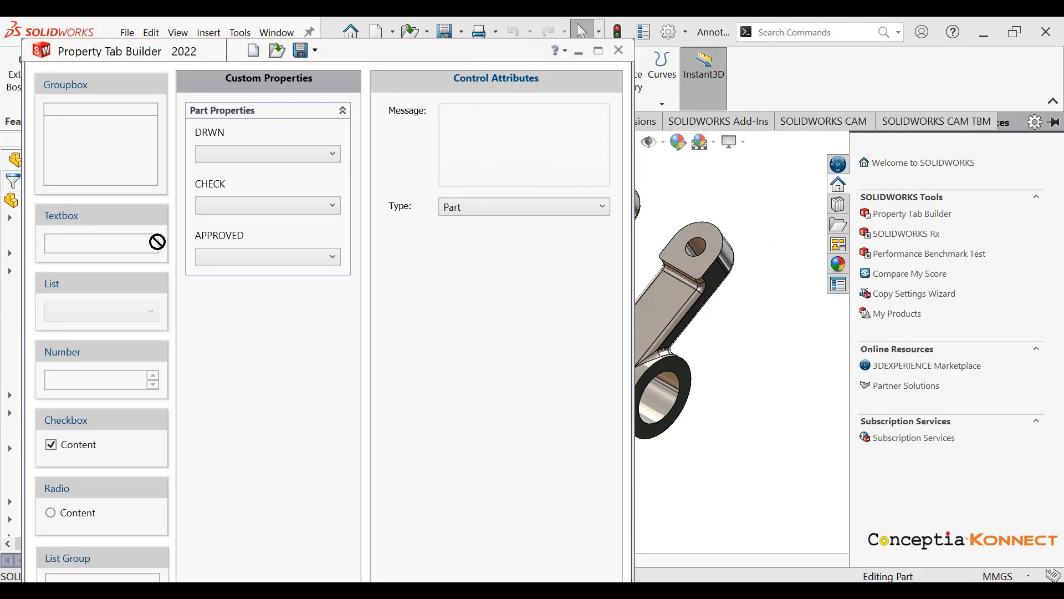
# - Add a textbox below APPROVED with caption and property name PART NAME
pyautogui.moveTo(157, 242); pyautogui.dragTo(266, 299)
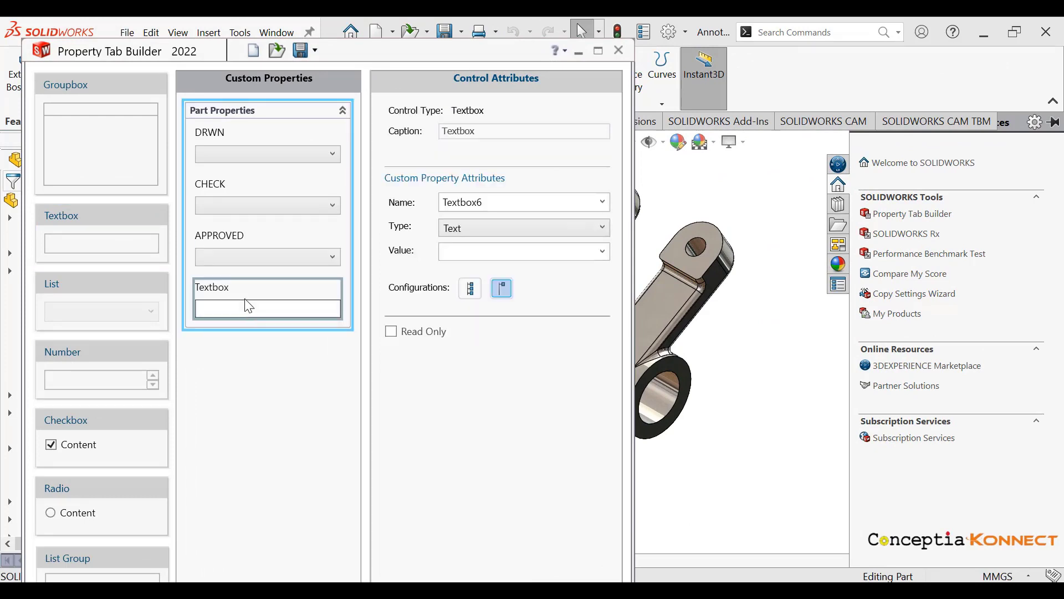
pyautogui.write('PART')
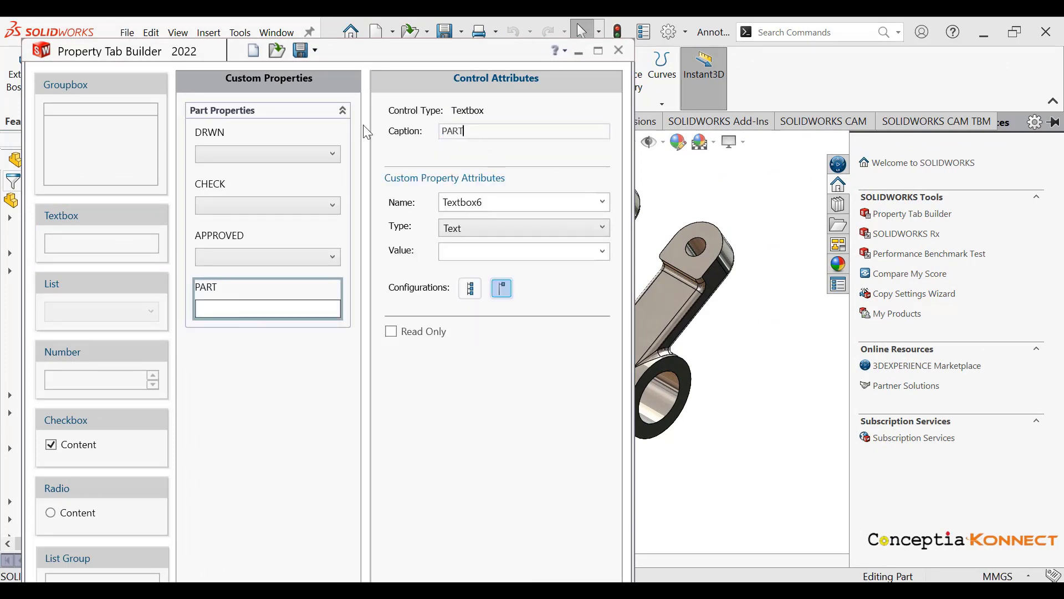
pyautogui.write(' NAME')
pyautogui.press('BackSpace')
pyautogui.press('BackSpace')
pyautogui.press('BackSpace')
pyautogui.press('BackSpace')
pyautogui.write('NAME')
pyautogui.tripleClick(499, 131)
pyautogui.press('Tab')
pyautogui.hotkey('ctrl', 'v')
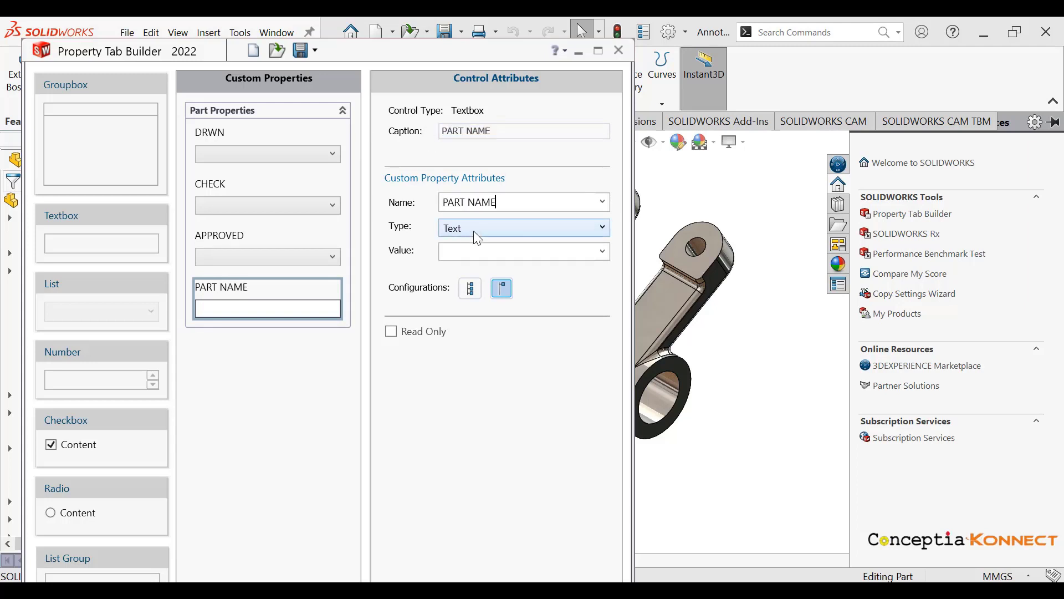
pyautogui.click(292, 396)
# - Add a radio control captioned and named MFG METHOD with quantity 3
pyautogui.moveTo(84, 474); pyautogui.dragTo(250, 373)
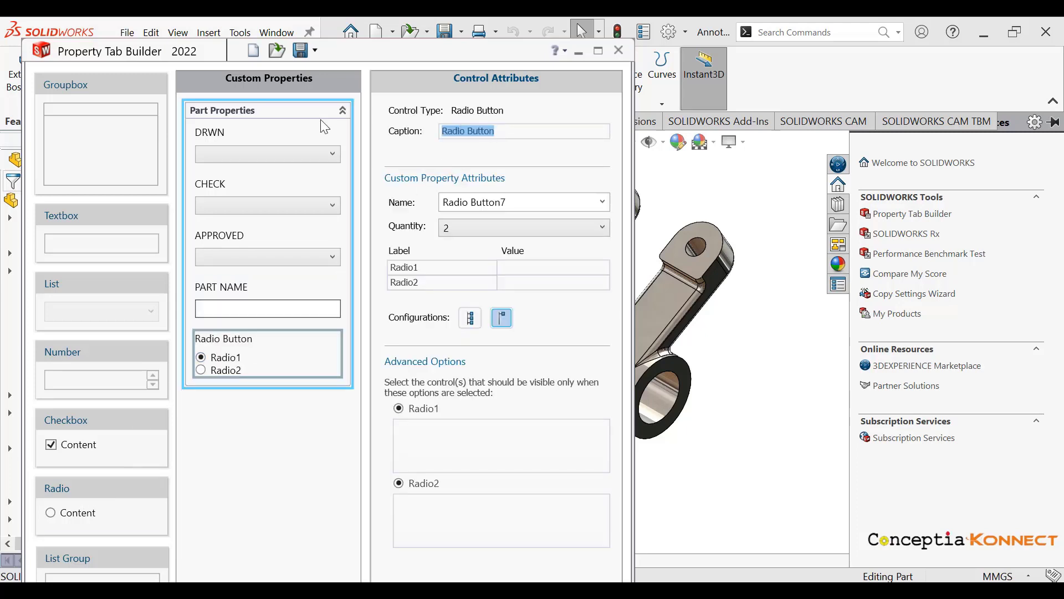
pyautogui.write('MFG')
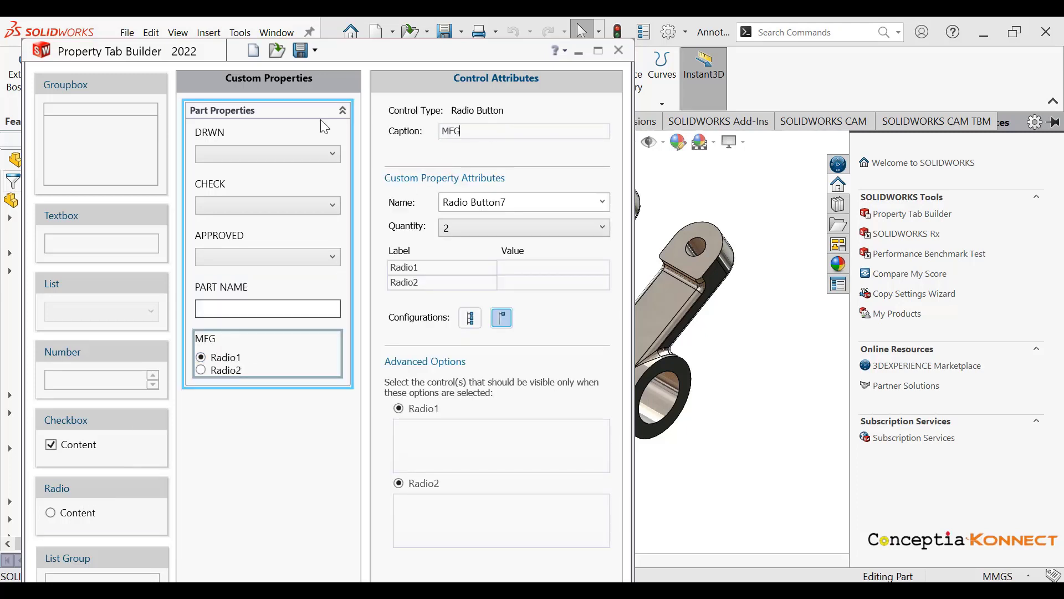
pyautogui.write(' METHOD')
pyautogui.moveTo(507, 132); pyautogui.dragTo(412, 131)
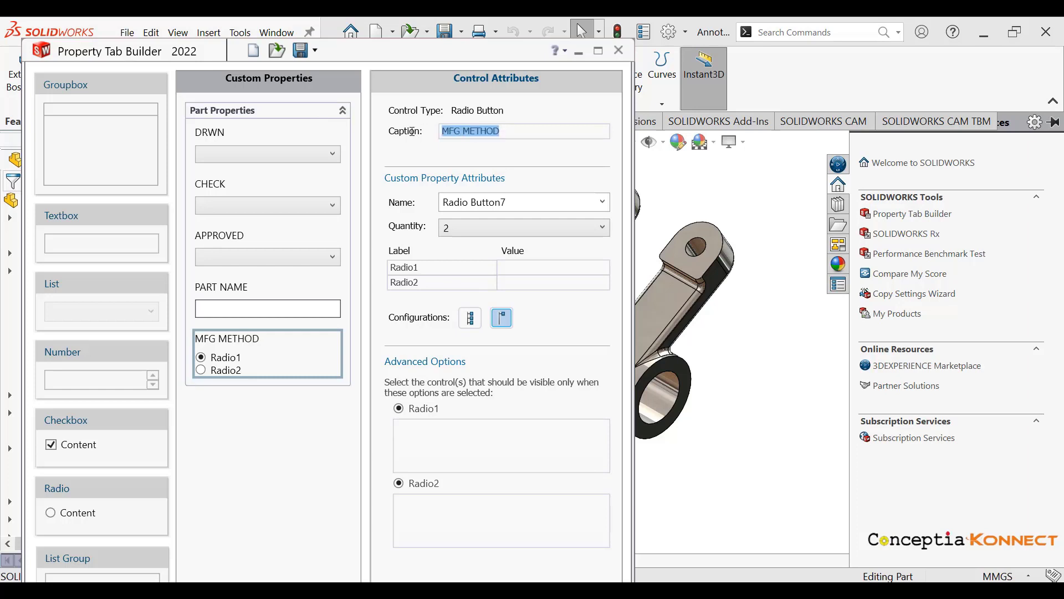
pyautogui.hotkey('ctrl', 'c')
pyautogui.press('Tab')
pyautogui.hotkey('ctrl', 'v')
pyautogui.click(475, 227)
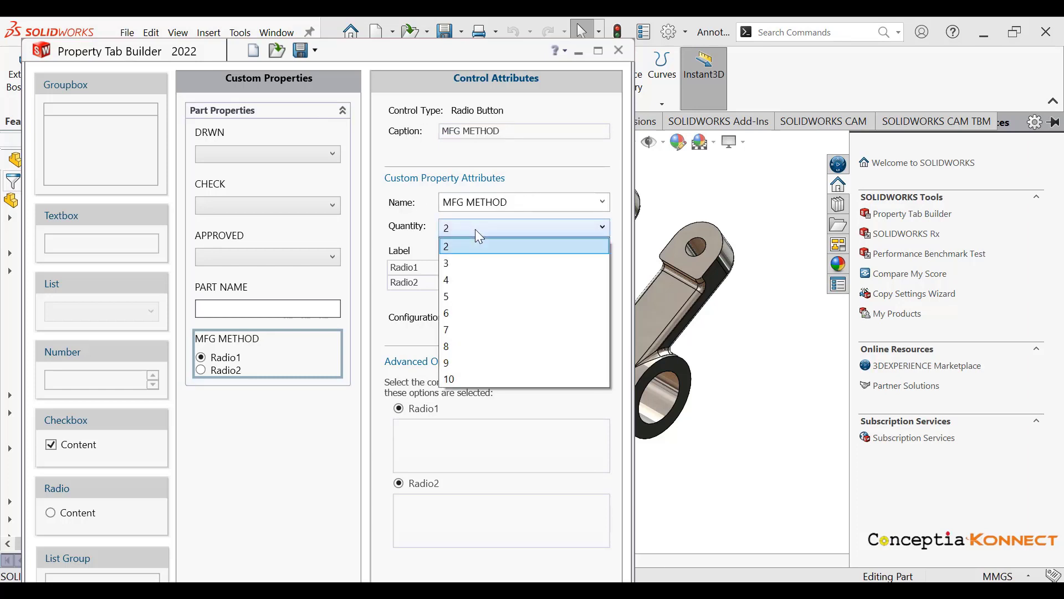
pyautogui.click(475, 256)
# - Label the three options CASTING, 3DPRINTING and MACHINING
pyautogui.doubleClick(413, 267)
pyautogui.write('CASTING')
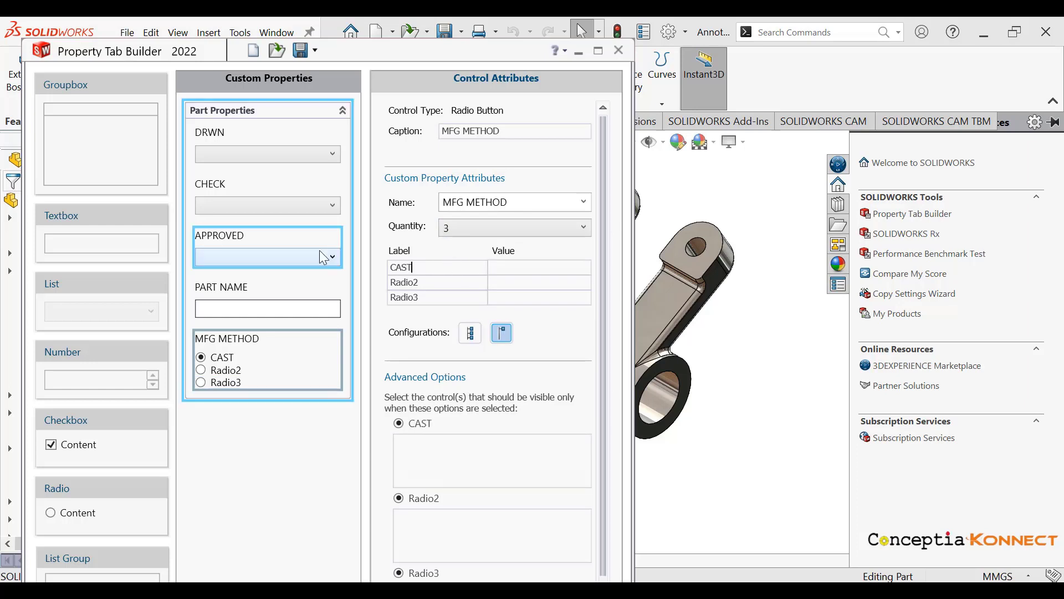
pyautogui.press('Tab')
pyautogui.press('Tab')
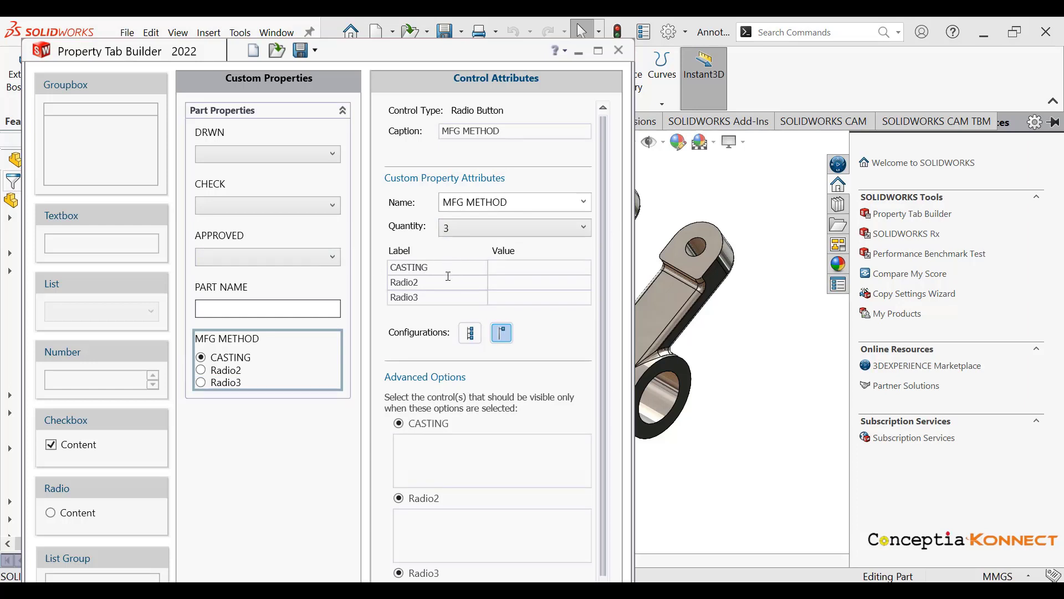
pyautogui.write('3DPRINTING')
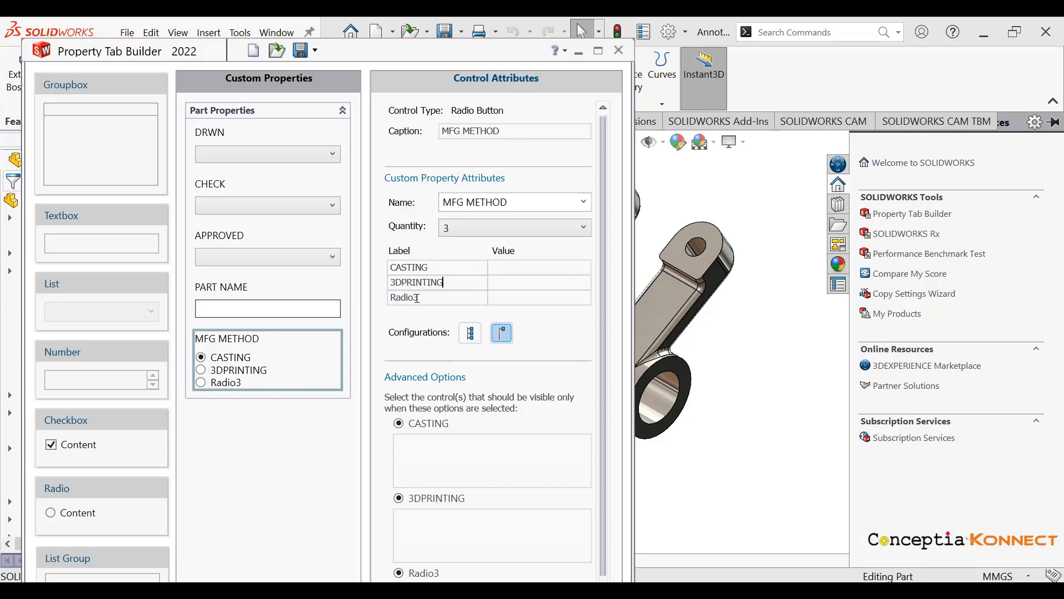
pyautogui.doubleClick(418, 298)
pyautogui.write('MACHINING')
# - Set each option's stored value to match its label: CASTING, 3DPRINTING, MACHINING
pyautogui.doubleClick(451, 268)
pyautogui.hotkey('ctrl', 'c')
pyautogui.press('Tab')
pyautogui.hotkey('ctrl', 'v')
pyautogui.doubleClick(449, 282)
pyautogui.hotkey('ctrl', 'c')
pyautogui.press('Tab')
pyautogui.hotkey('ctrl', 'v')
pyautogui.doubleClick(437, 299)
pyautogui.hotkey('ctrl', 'c')
pyautogui.press('Tab')
pyautogui.hotkey('ctrl', 'v')
pyautogui.click(223, 447)
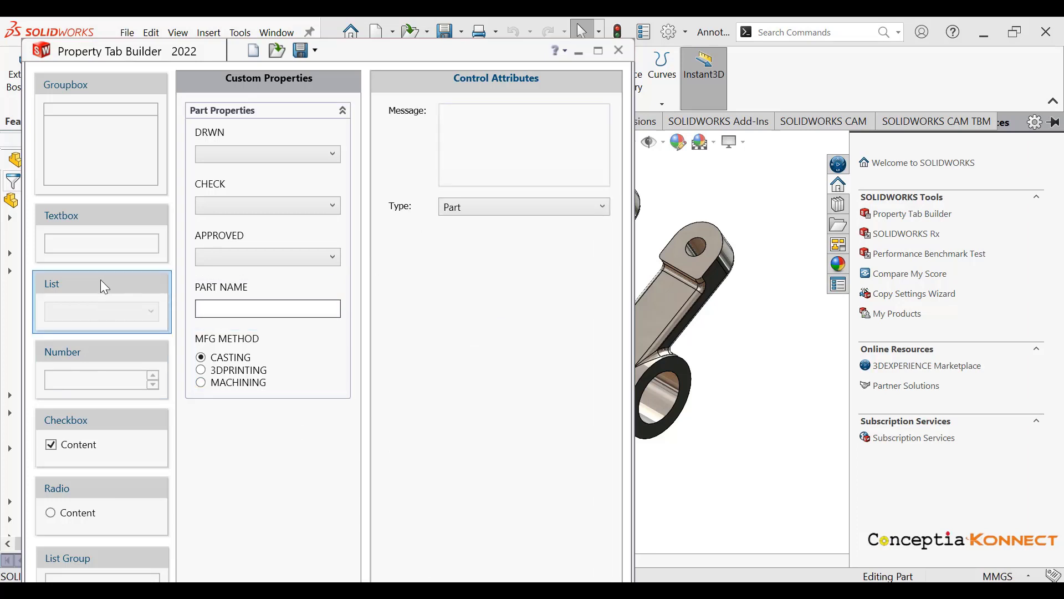
# - Add a textbox captioned and named DATE with value type Date below MACHINING
pyautogui.moveTo(78, 230); pyautogui.dragTo(244, 426)
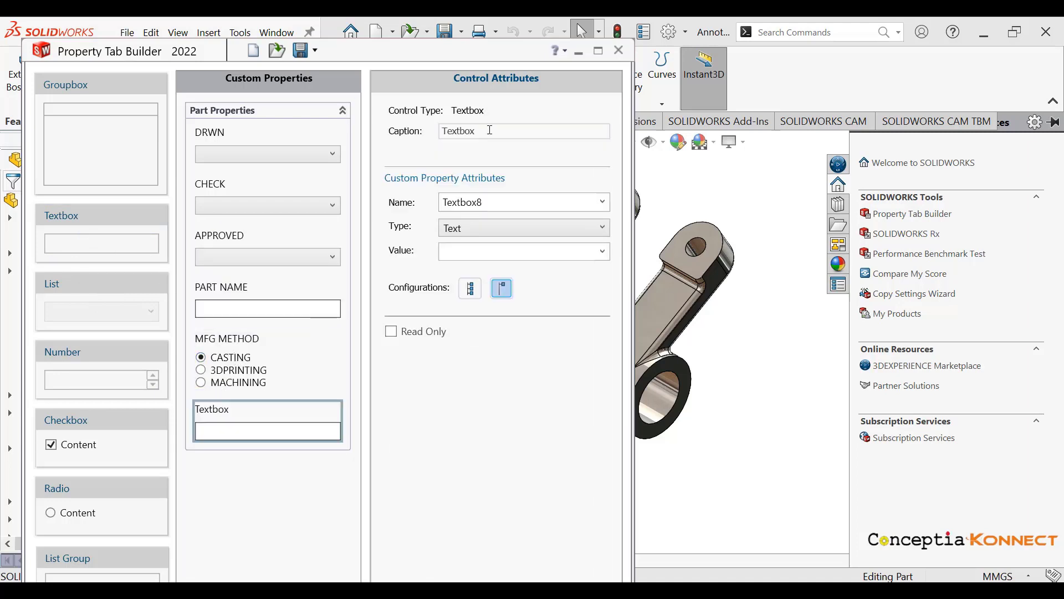
pyautogui.write('DATE')
pyautogui.moveTo(469, 132); pyautogui.dragTo(385, 129)
pyautogui.doubleClick(496, 203)
pyautogui.hotkey('ctrl', 'v')
pyautogui.click(502, 228)
pyautogui.click(458, 261)
pyautogui.click(321, 465)
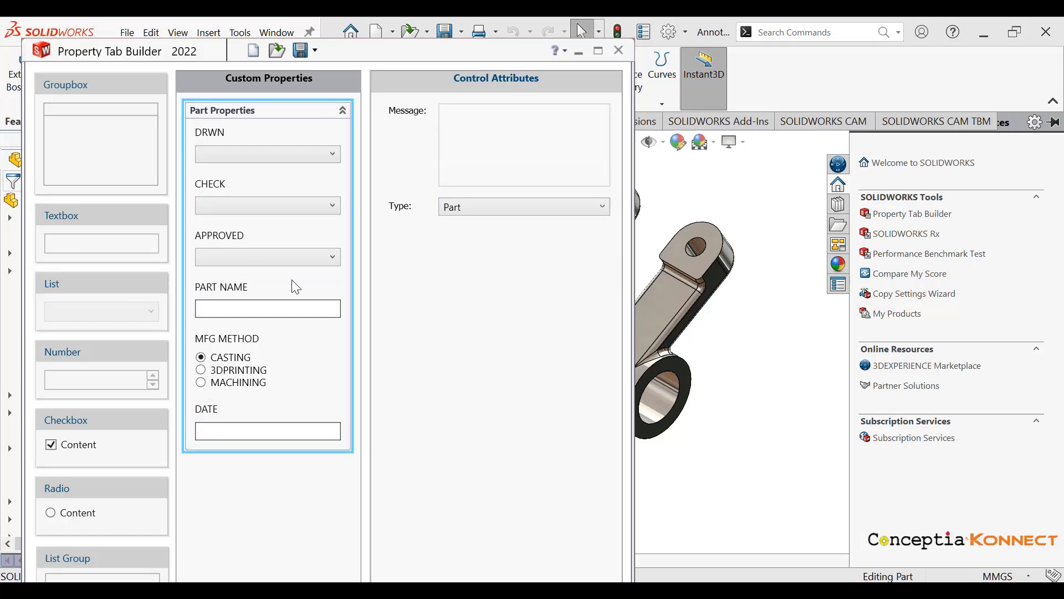
# - Save the tab as the PART PROPERTIES template and close the Property Tab Builder
pyautogui.click(315, 51)
pyautogui.click(327, 89)
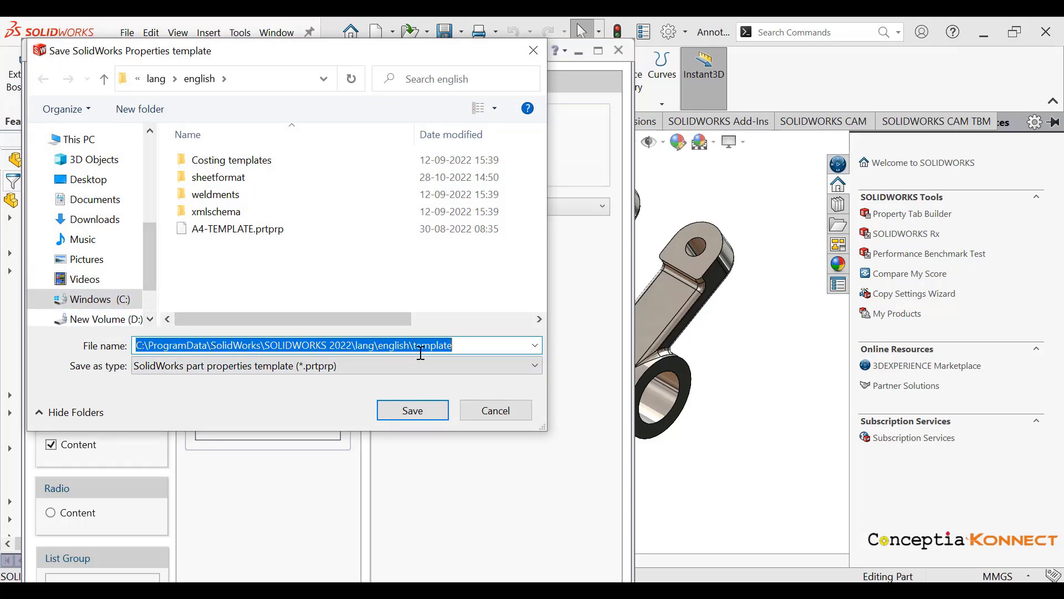
pyautogui.write('PART')
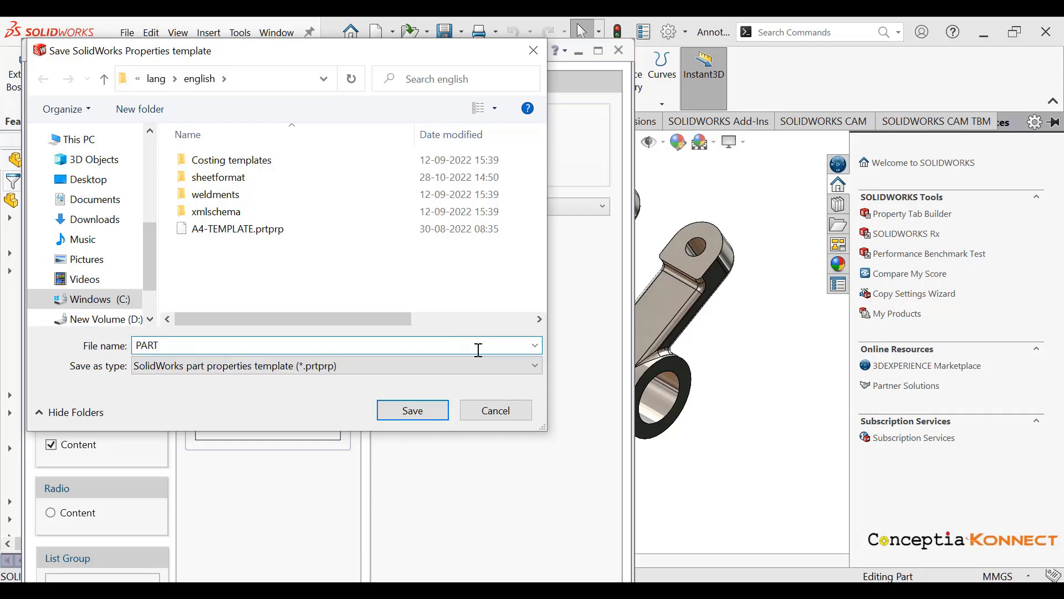
pyautogui.write(' PROPERTIES')
pyautogui.click(413, 410)
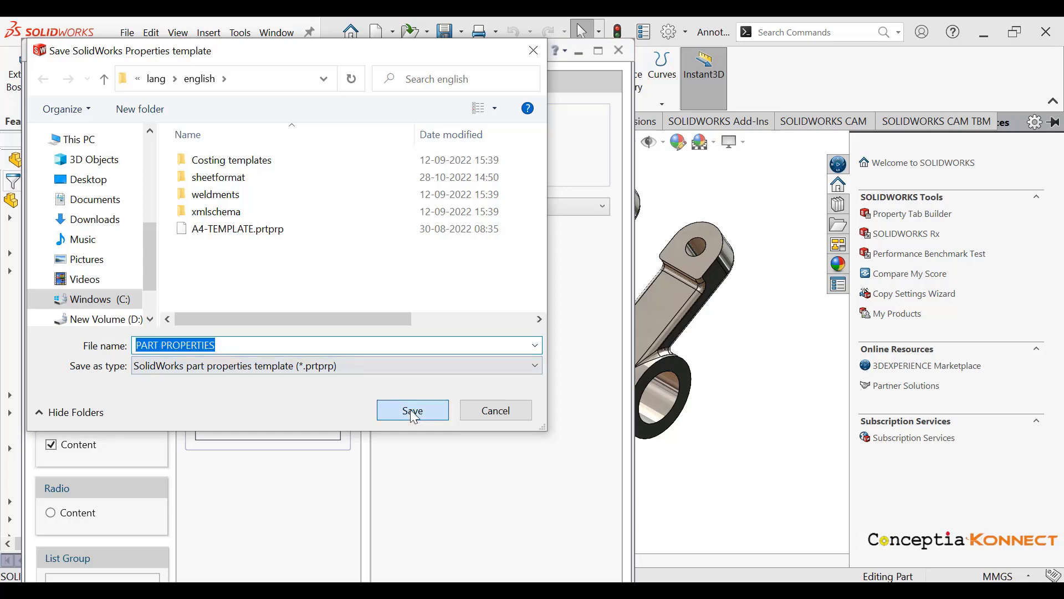
pyautogui.click(619, 51)
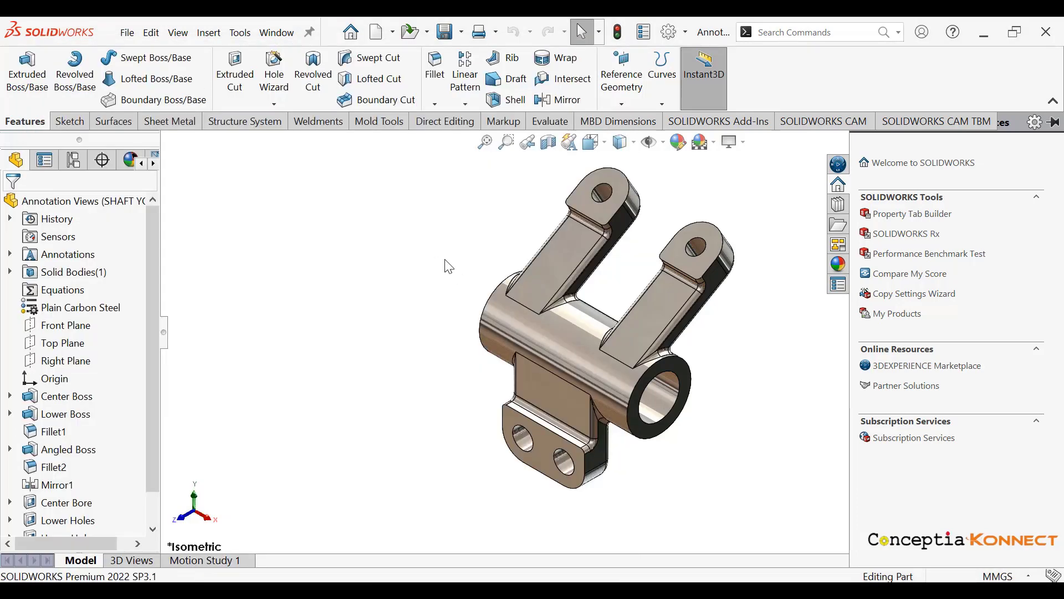
# - Using the PART PROPERTIES template, pick DRWN, CHECK and APPROVED names, choose 3DPRINTING, and apply
pyautogui.click(1052, 285)
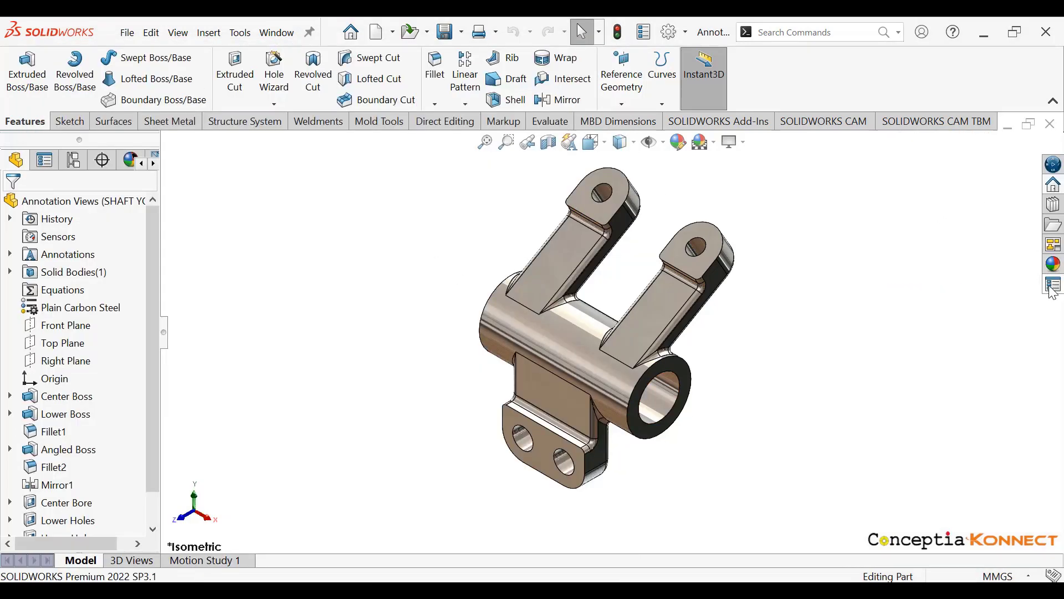
pyautogui.click(980, 294)
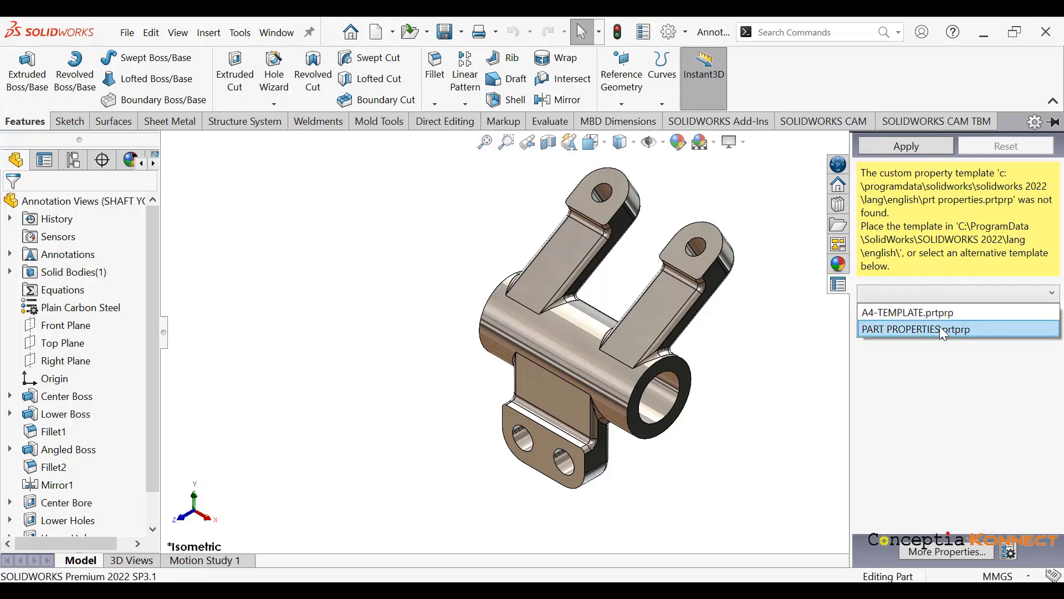
pyautogui.click(953, 330)
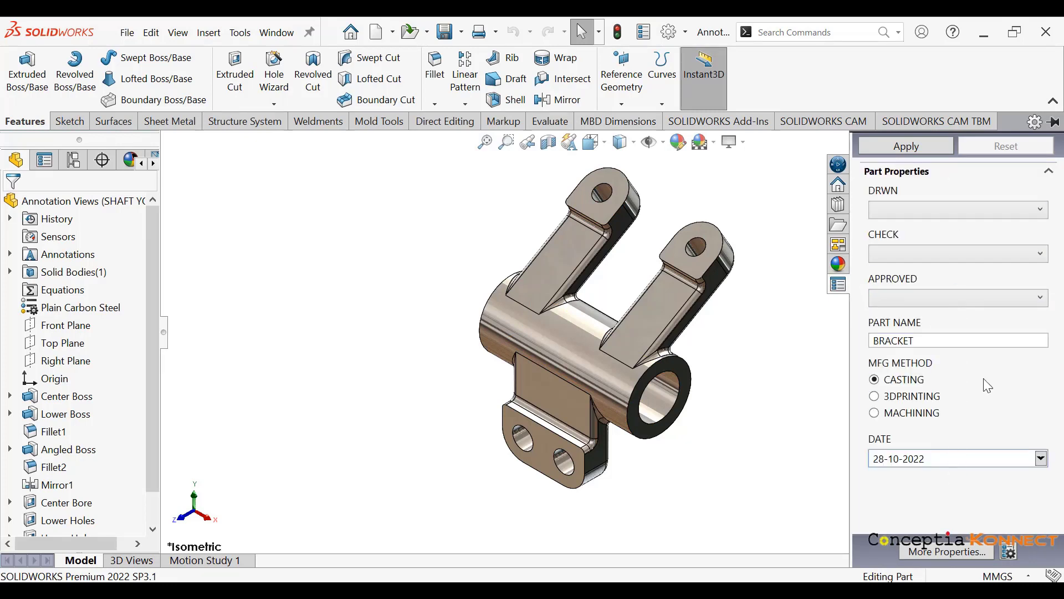
pyautogui.click(1008, 210)
pyautogui.click(931, 226)
pyautogui.click(977, 254)
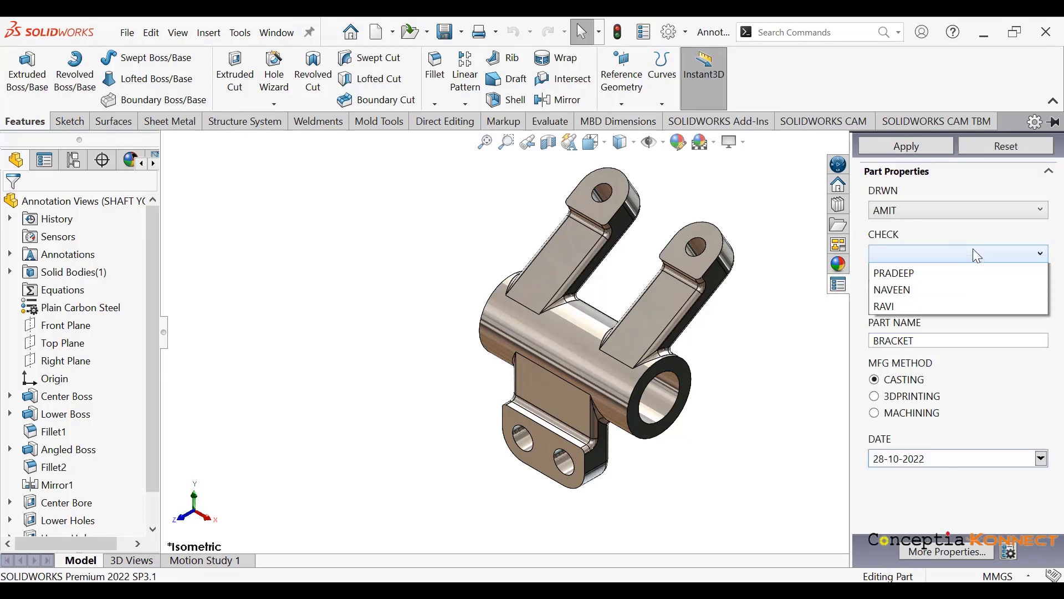
pyautogui.click(911, 289)
pyautogui.click(967, 297)
pyautogui.click(910, 349)
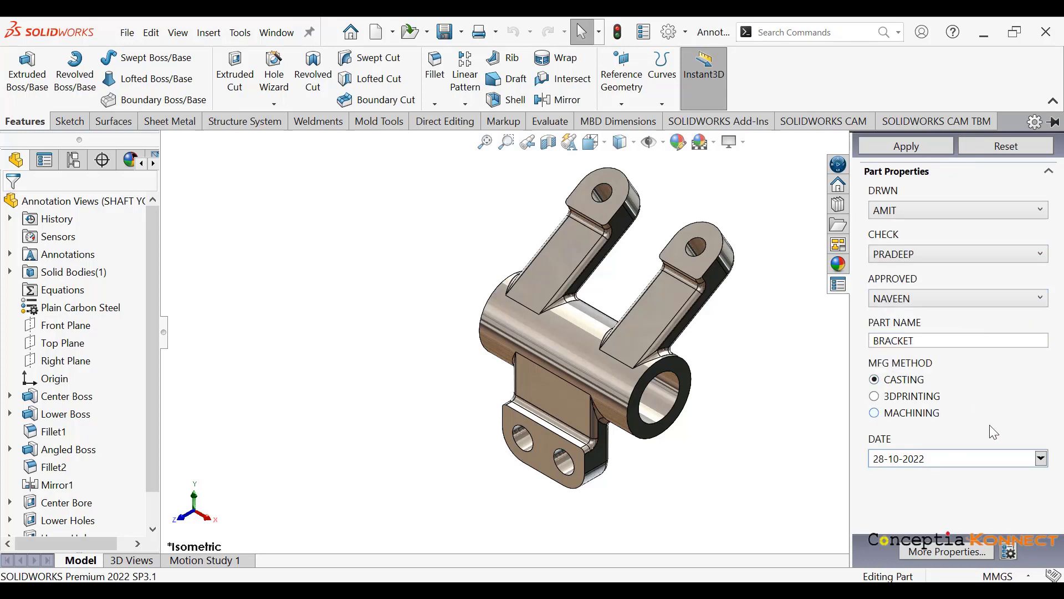
pyautogui.click(874, 396)
pyautogui.click(915, 150)
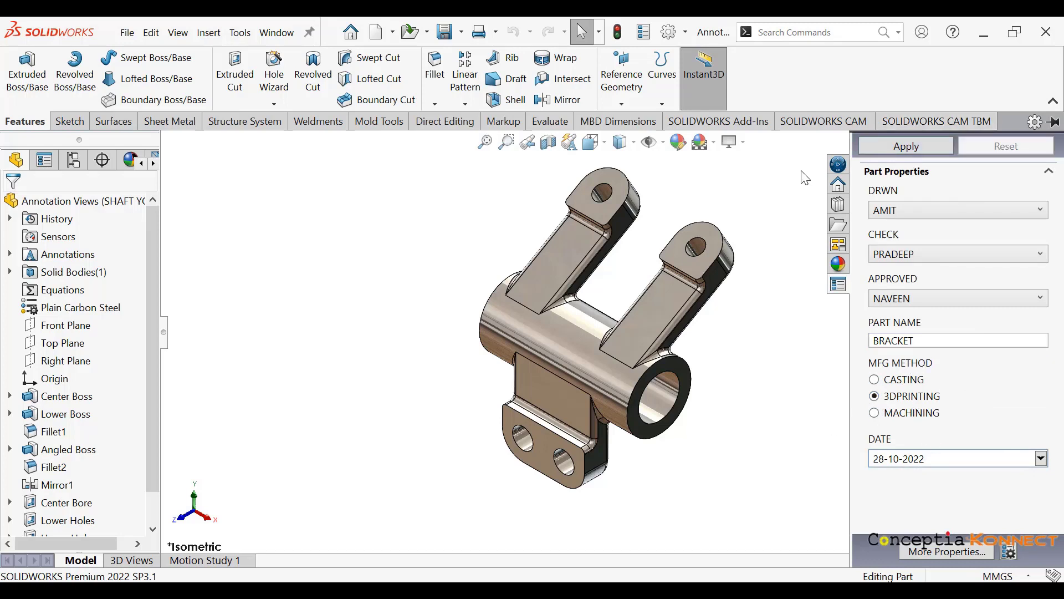
# - Review the part's custom properties in File Properties, including PRT NAME Bracket, and accept
pyautogui.click(644, 32)
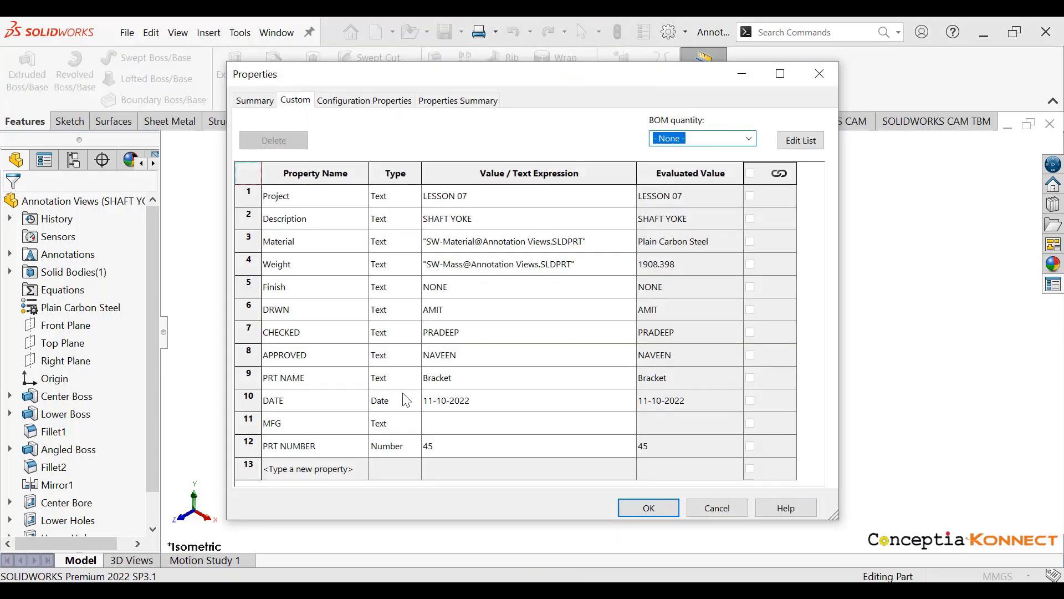
pyautogui.click(430, 377)
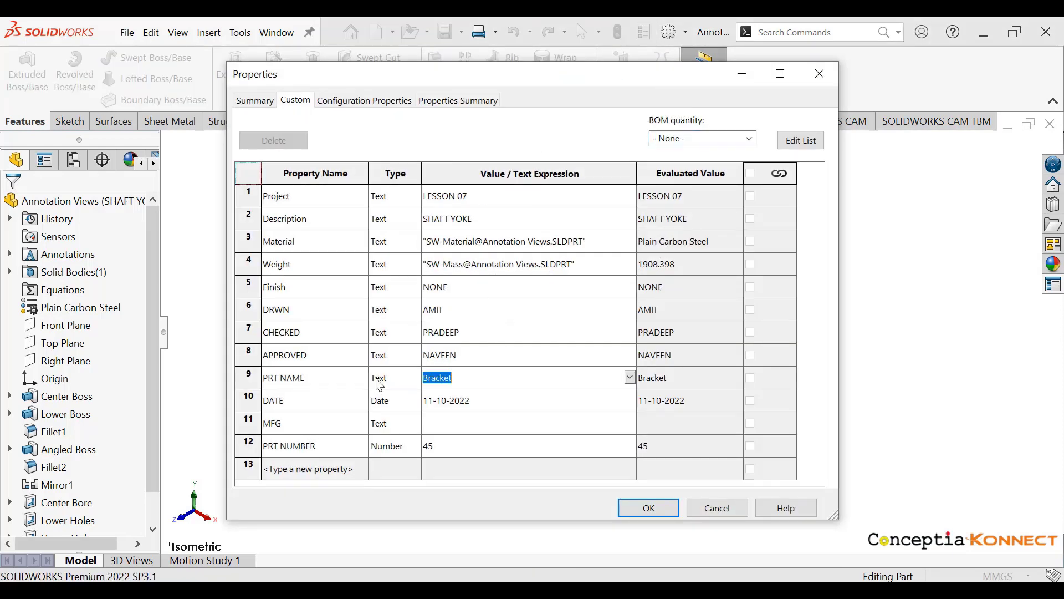
pyautogui.click(649, 508)
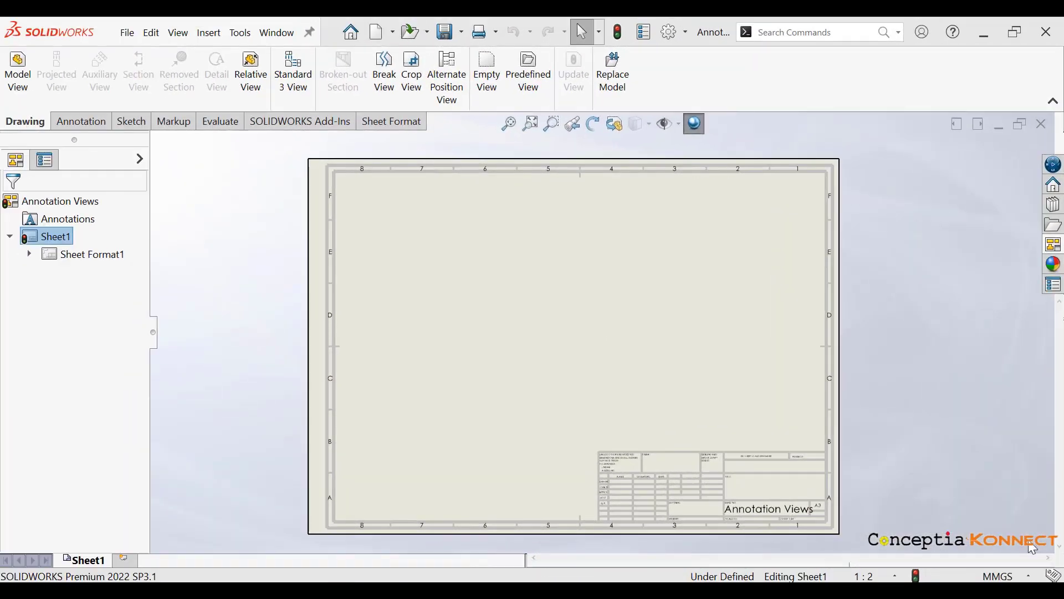
# - Place the shaft yoke's (A) Front view from the View Palette onto Sheet1 without projected views
pyautogui.click(1055, 245)
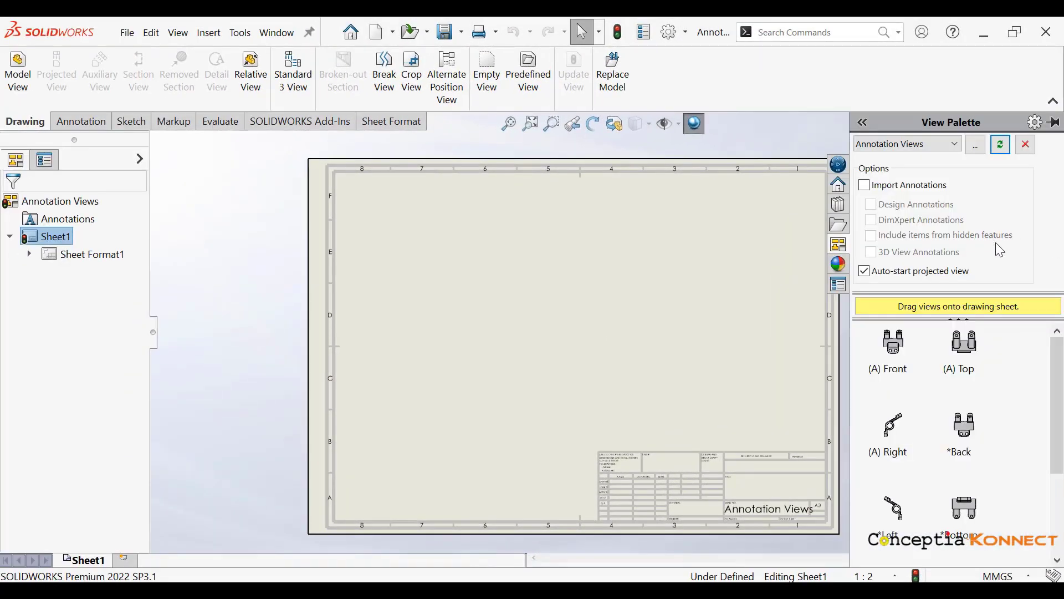
pyautogui.moveTo(899, 350); pyautogui.dragTo(428, 258)
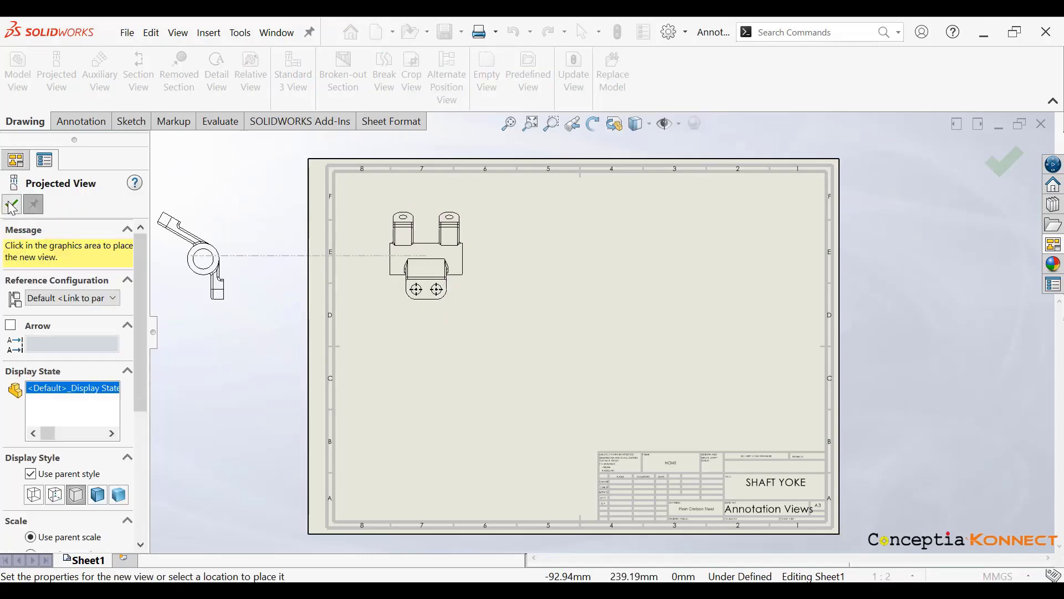
pyautogui.press('Escape')
pyautogui.scroll(-2, 704, 508)
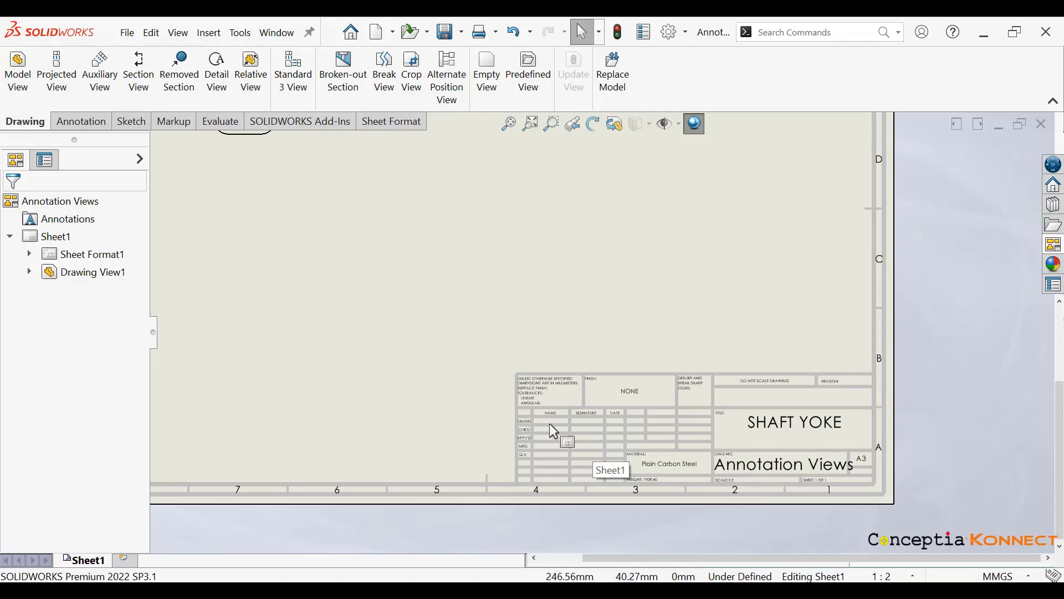
pyautogui.scroll(-4, 549, 425)
pyautogui.rightClick(385, 209)
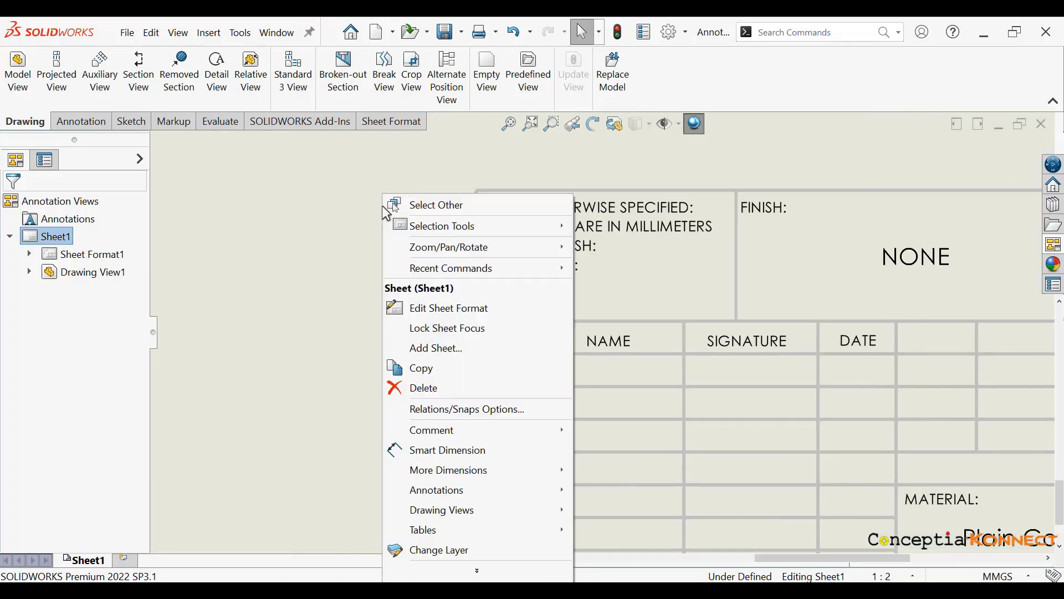
# - In the sheet format, link a note in the DRAWN name cell to the model's DRWN BY property
pyautogui.click(465, 308)
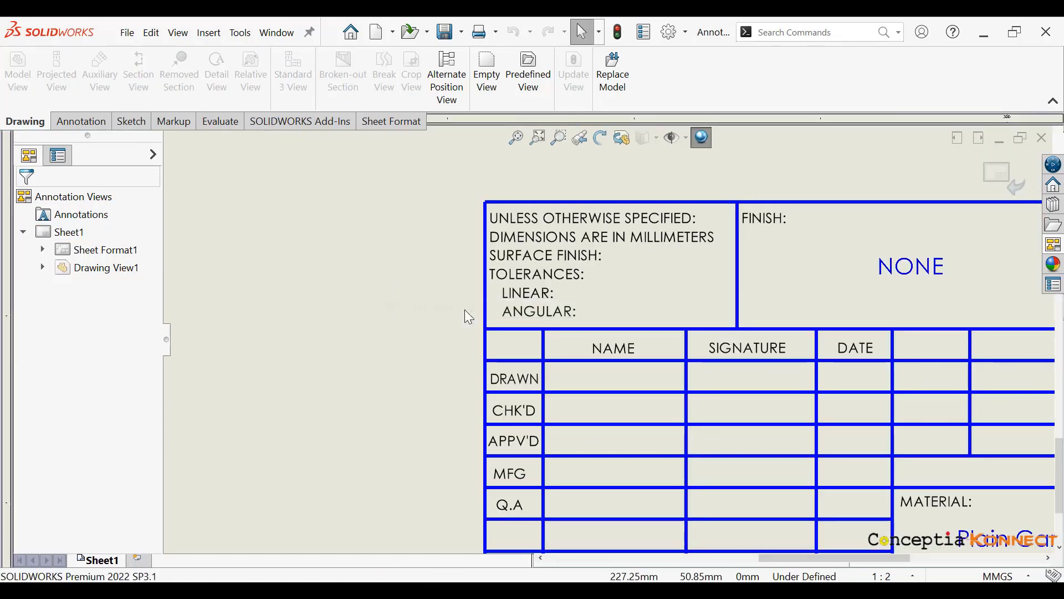
pyautogui.click(613, 377)
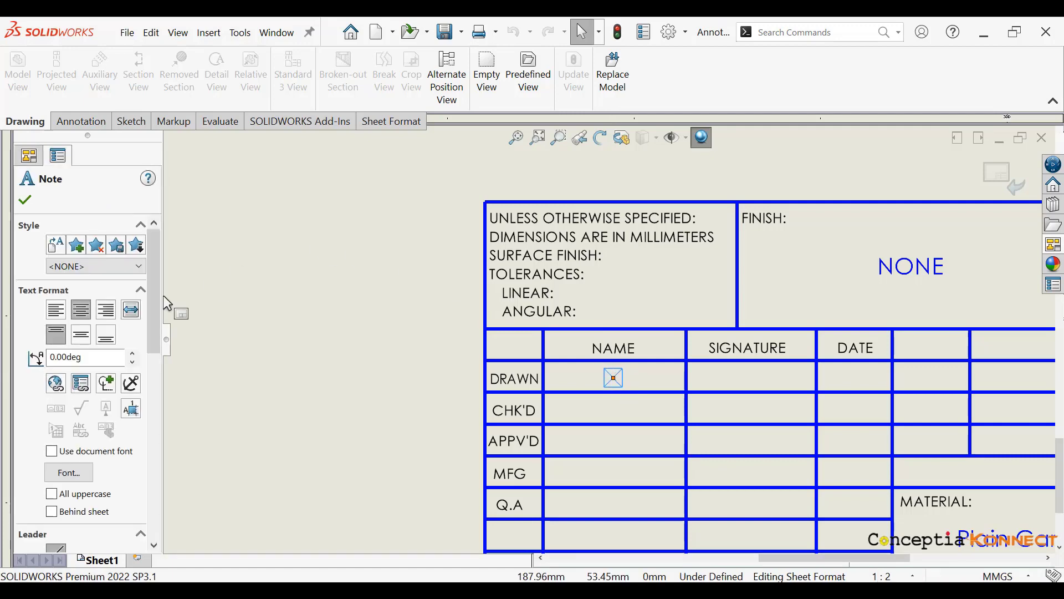
pyautogui.click(81, 383)
pyautogui.click(69, 95)
pyautogui.click(256, 220)
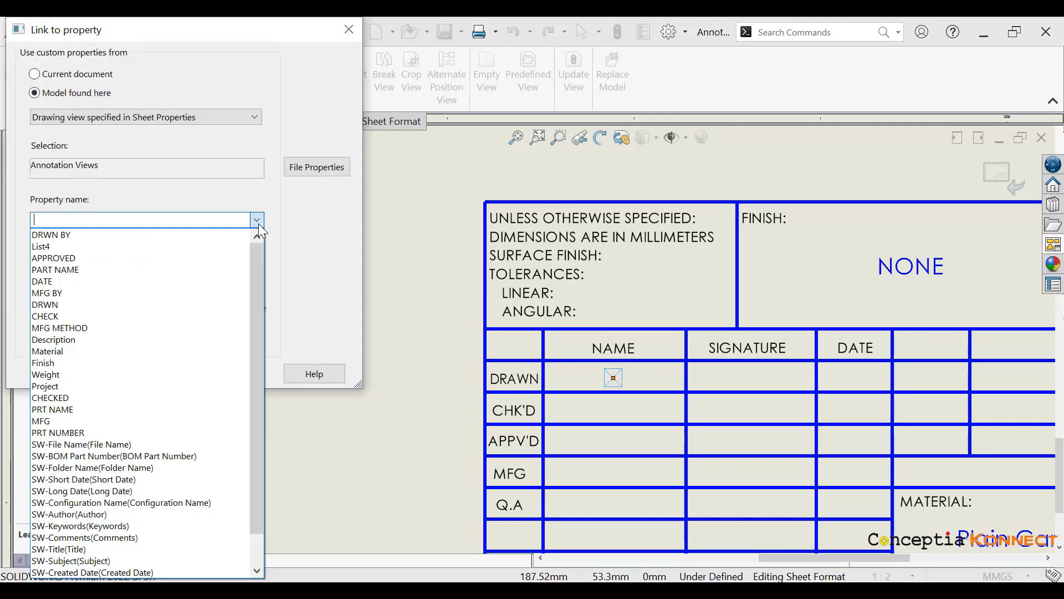
pyautogui.click(88, 234)
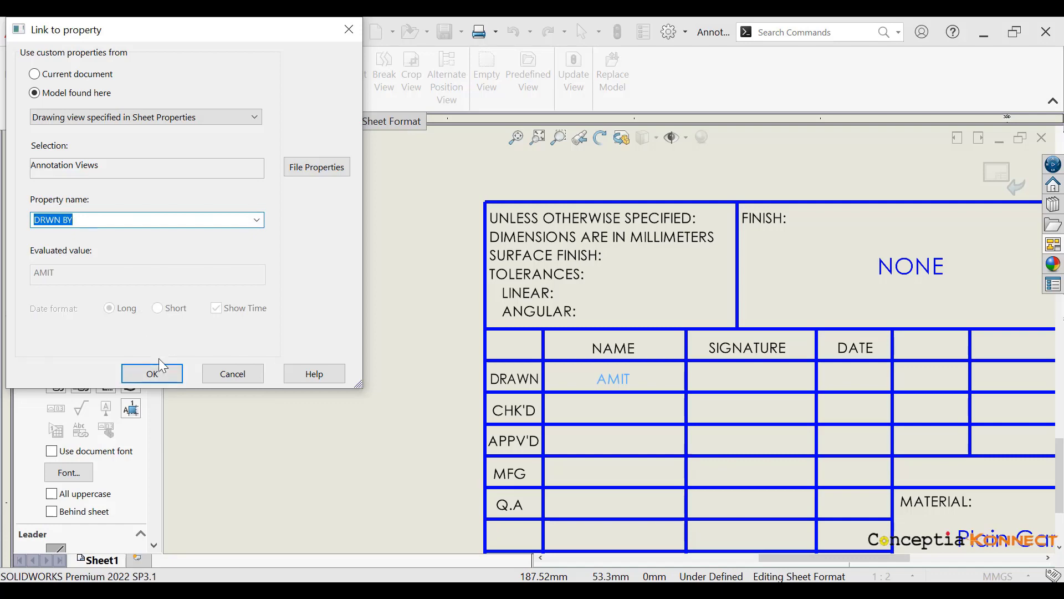
pyautogui.click(147, 373)
pyautogui.click(620, 408)
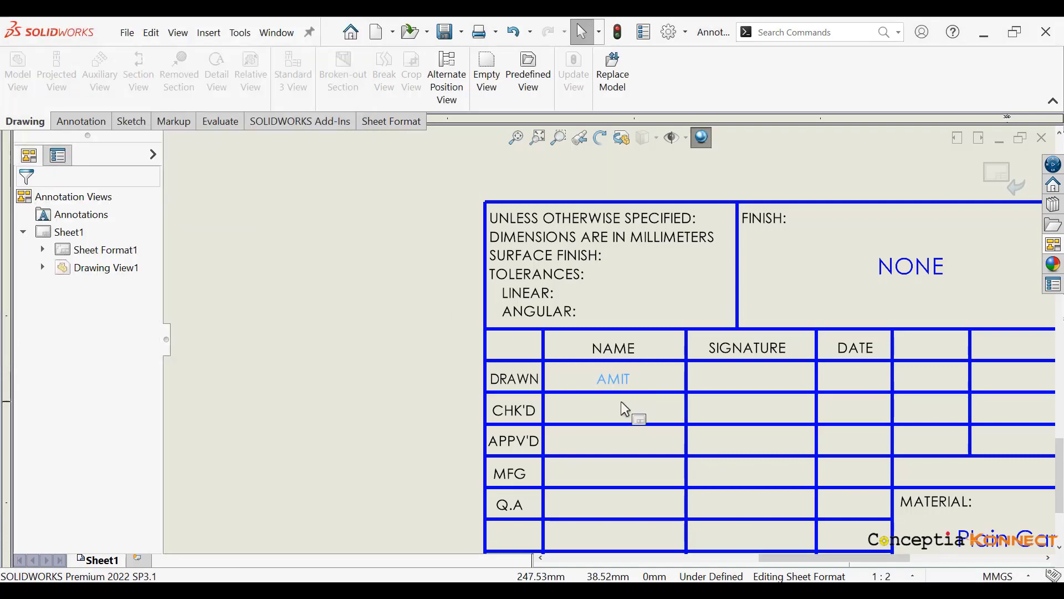
# - Link a note in the CHK'D name cell to the CHECKED property
pyautogui.click(611, 410)
pyautogui.click(81, 383)
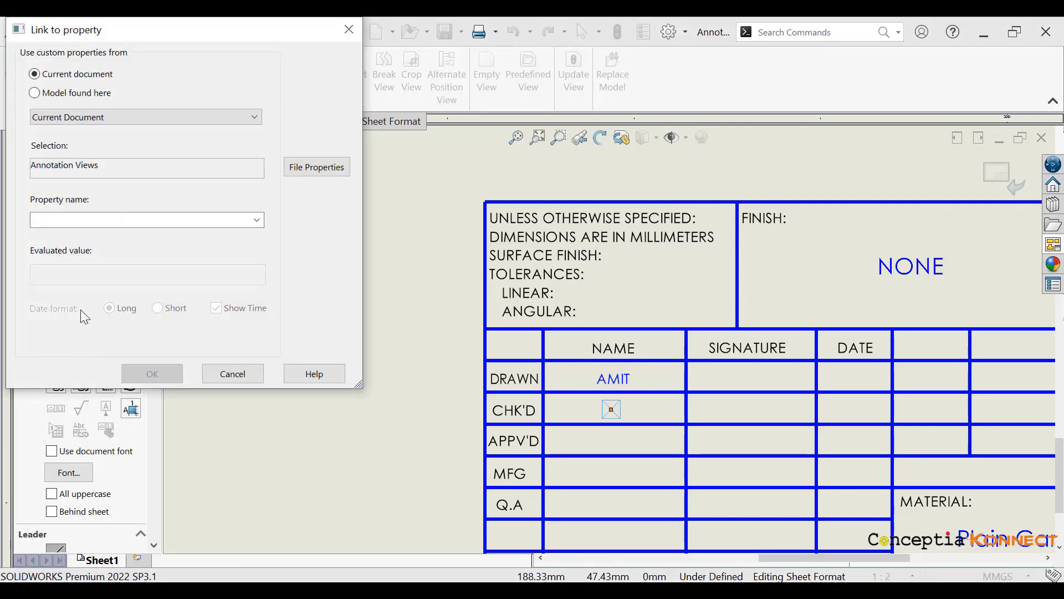
pyautogui.click(257, 221)
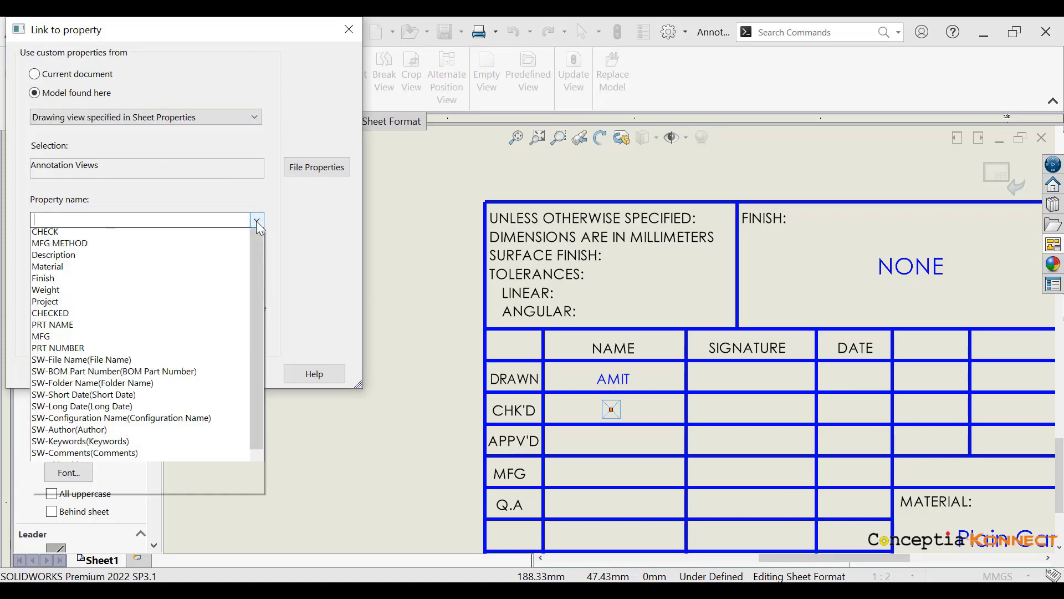
pyautogui.click(50, 397)
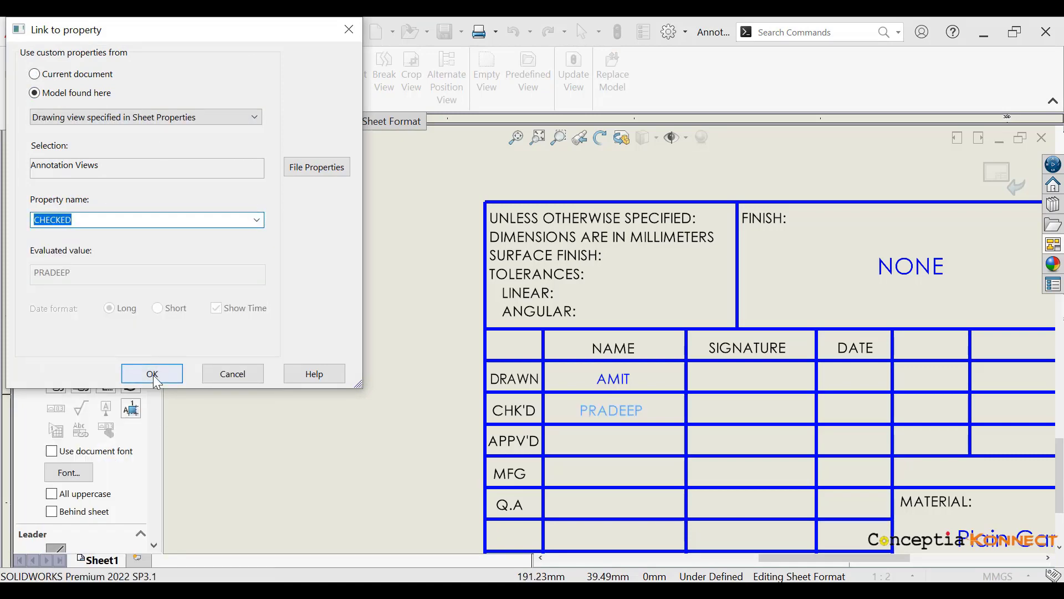
pyautogui.click(149, 373)
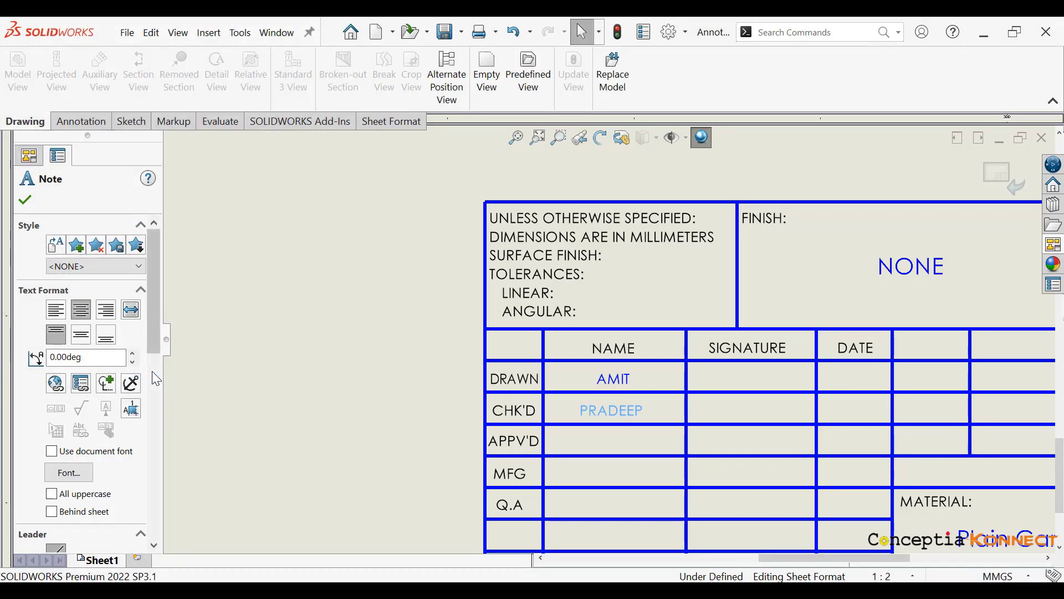
pyautogui.click(622, 440)
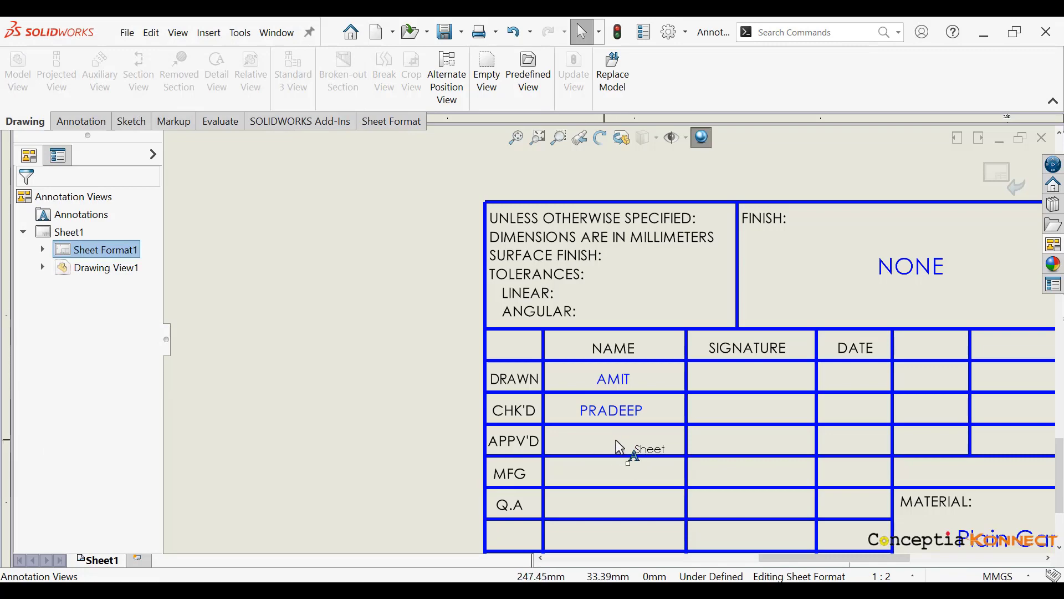
# - Link a note in the APPV'D name cell to the model's APPROVED property
pyautogui.click(605, 441)
pyautogui.click(78, 386)
pyautogui.click(34, 92)
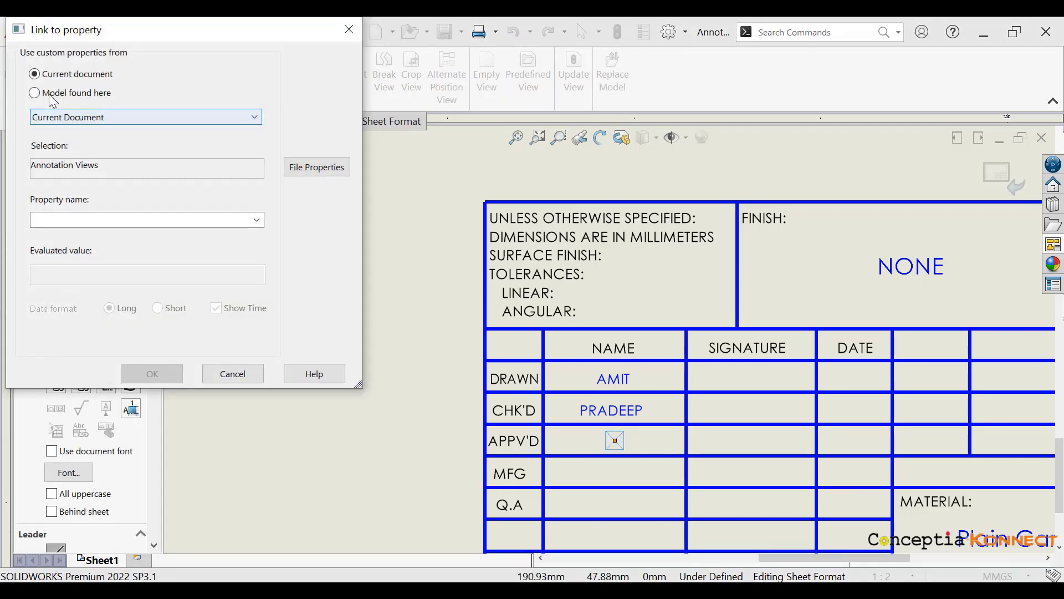
pyautogui.click(257, 220)
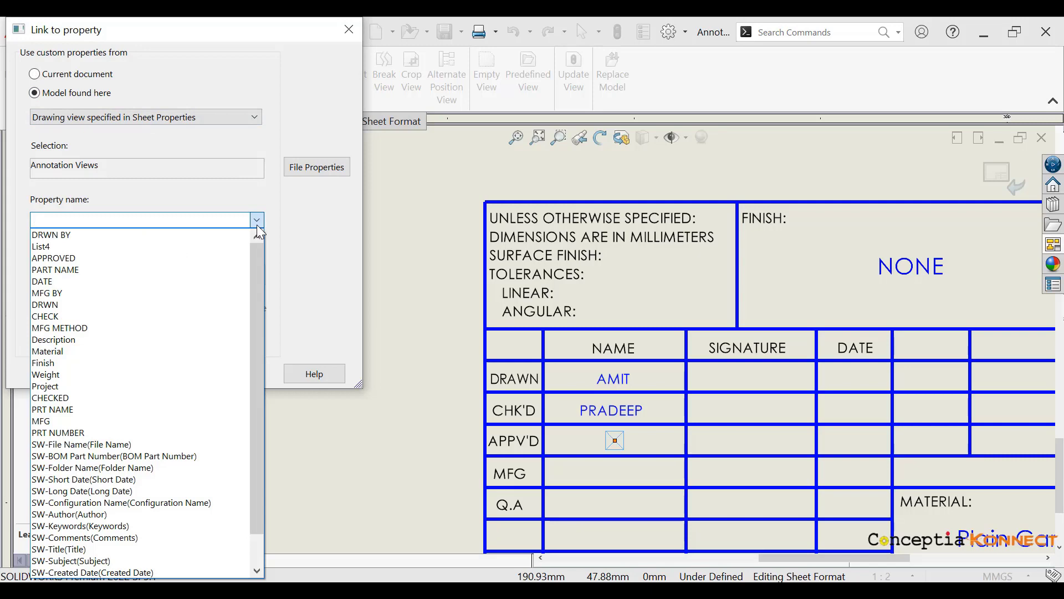
pyautogui.click(54, 258)
pyautogui.click(149, 373)
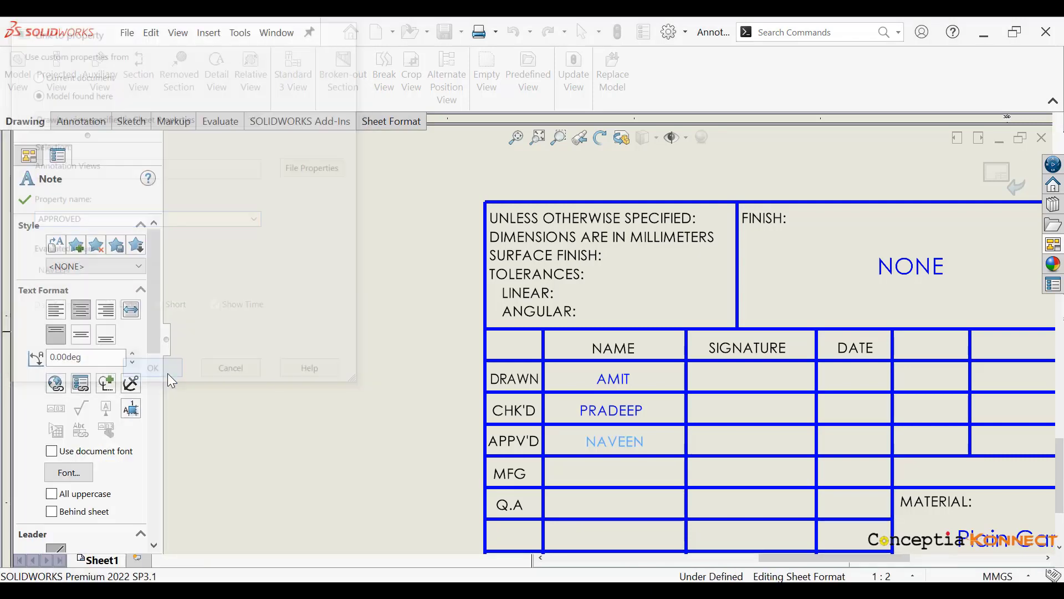
pyautogui.click(24, 199)
# - Link a note in the DRAWN row's DATE cell to the model's DATE property
pyautogui.click(859, 384)
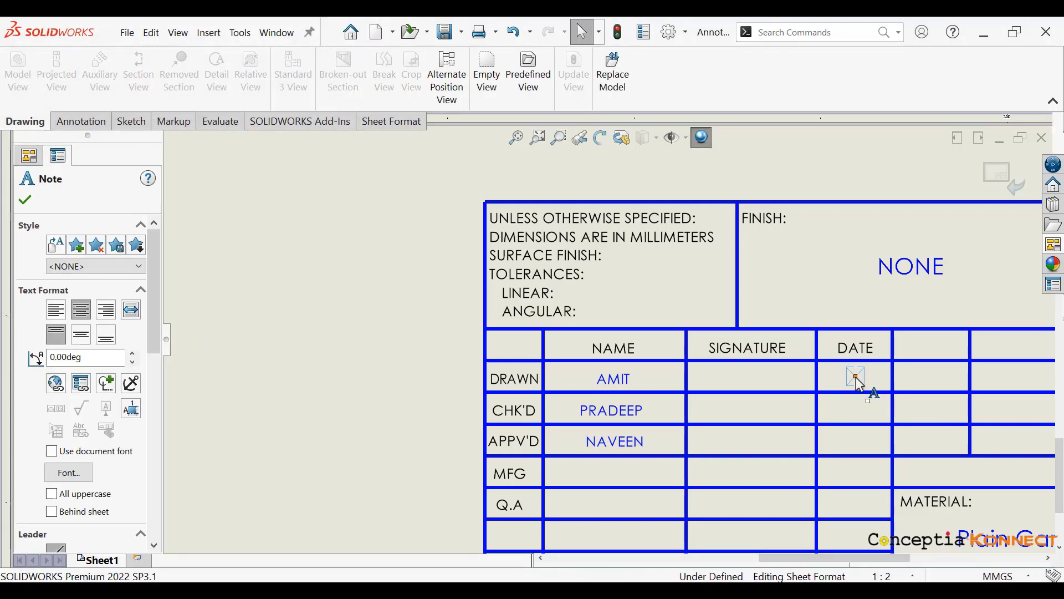
pyautogui.click(78, 387)
pyautogui.click(62, 94)
pyautogui.click(257, 219)
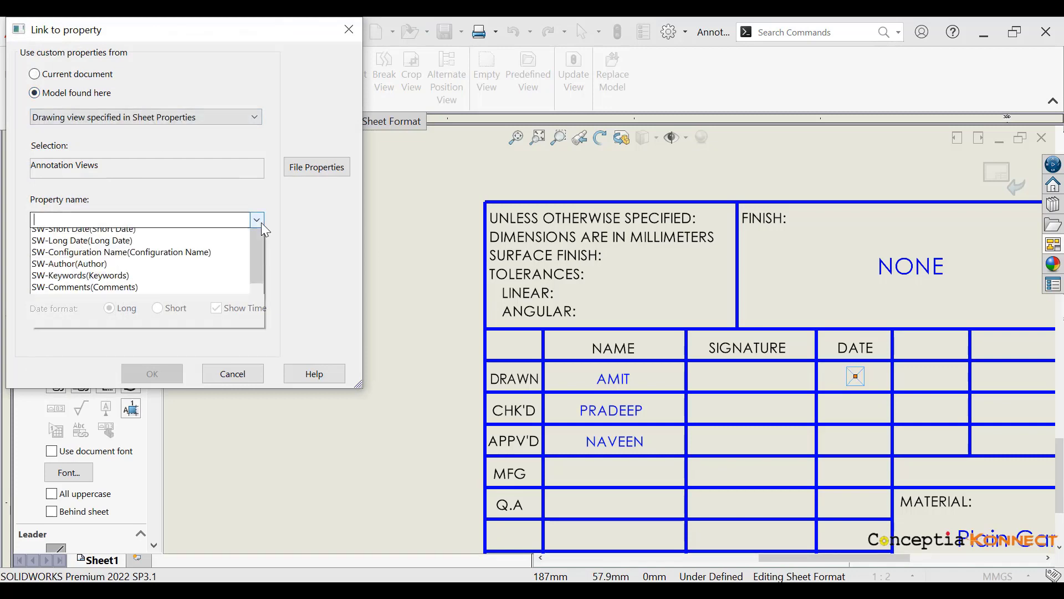
pyautogui.click(56, 281)
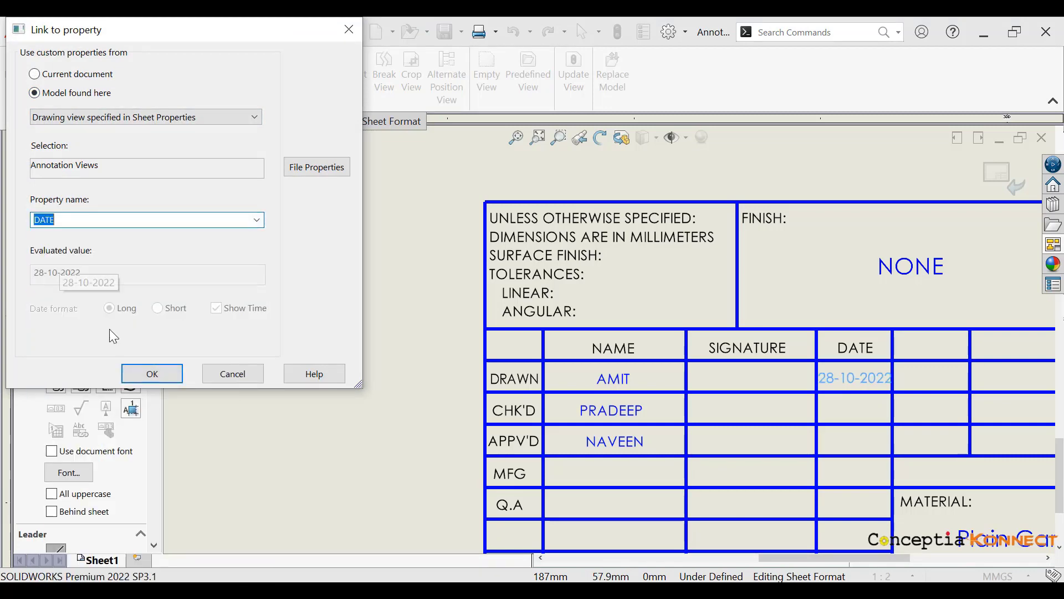
pyautogui.click(148, 373)
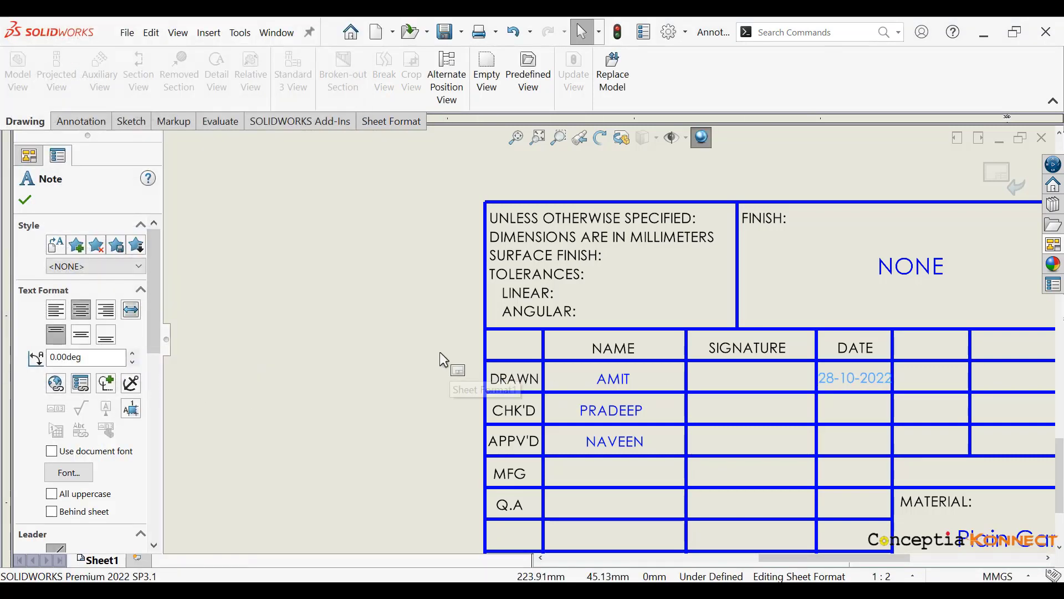
pyautogui.press('Escape')
# - Switch from sheet-format editing back to Edit Sheet
pyautogui.scroll(-4, 351, 363)
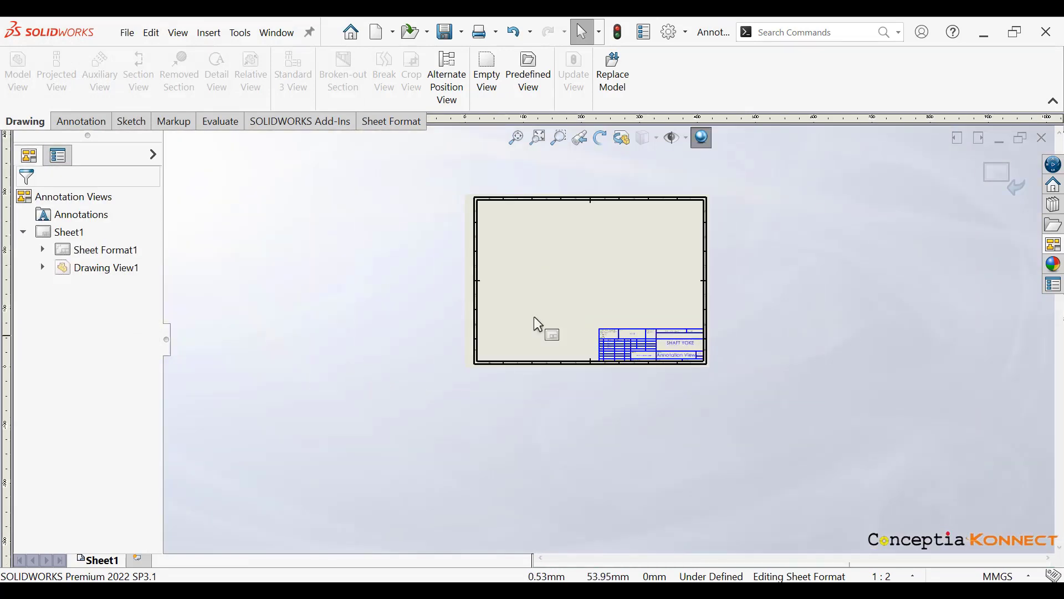
pyautogui.scroll(4, 562, 325)
pyautogui.scroll(-3, 594, 333)
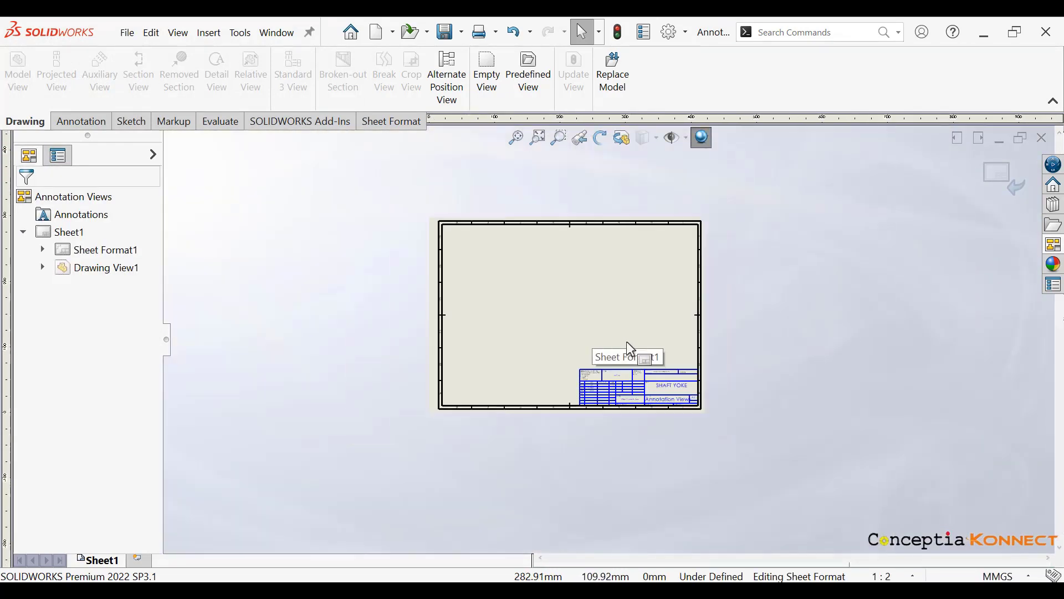
pyautogui.scroll(1, 630, 357)
pyautogui.rightClick(605, 302)
pyautogui.click(654, 348)
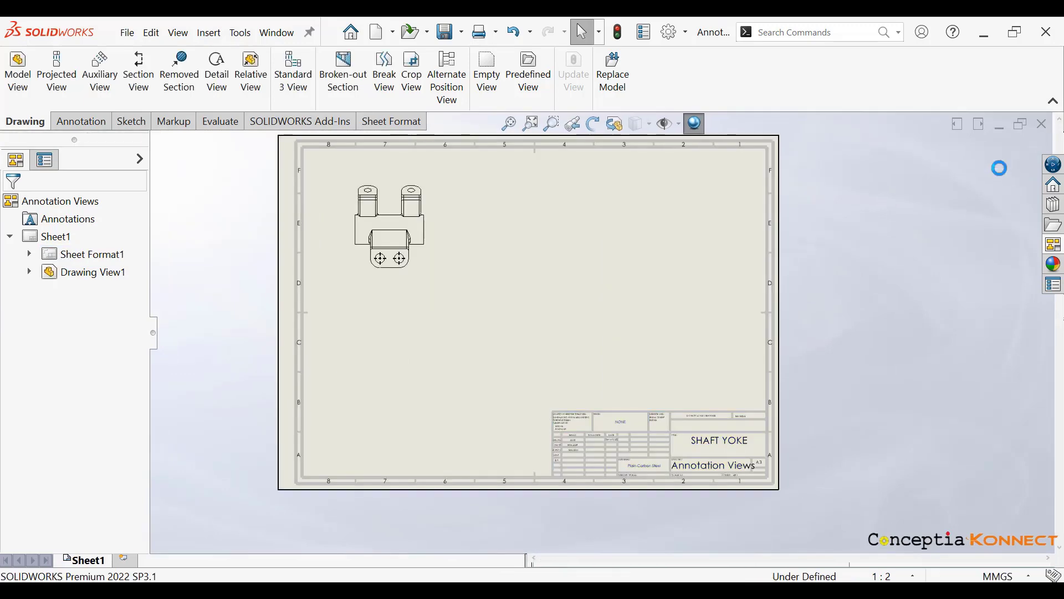
# - Delete Drawing View1 of the shaft yoke, confirming the deletion
pyautogui.scroll(5, 559, 405)
pyautogui.scroll(-5, 565, 405)
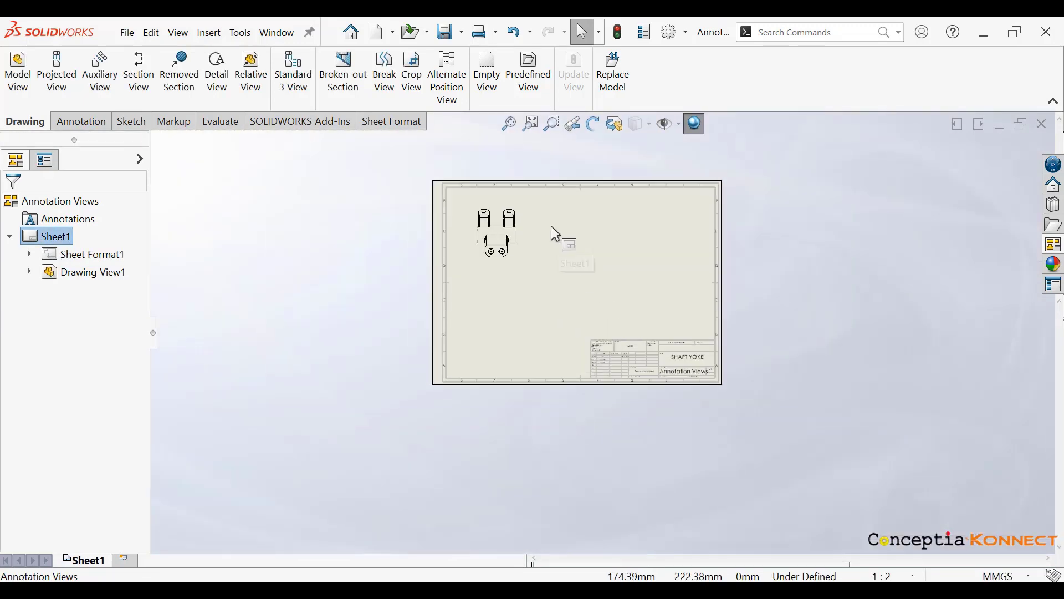
pyautogui.scroll(3, 511, 321)
pyautogui.click(511, 322)
pyautogui.press('Delete')
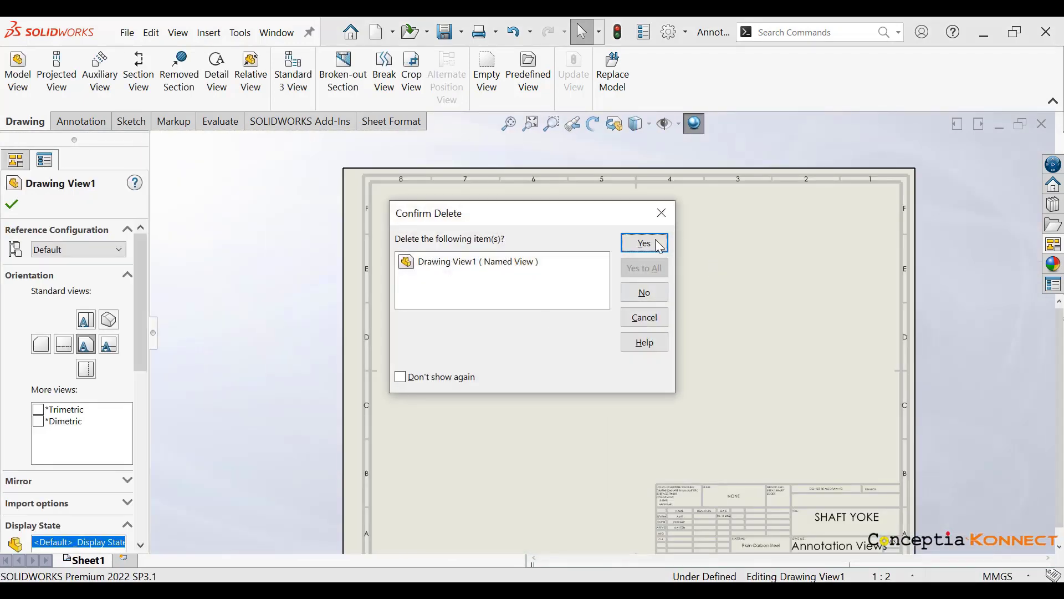
pyautogui.click(657, 242)
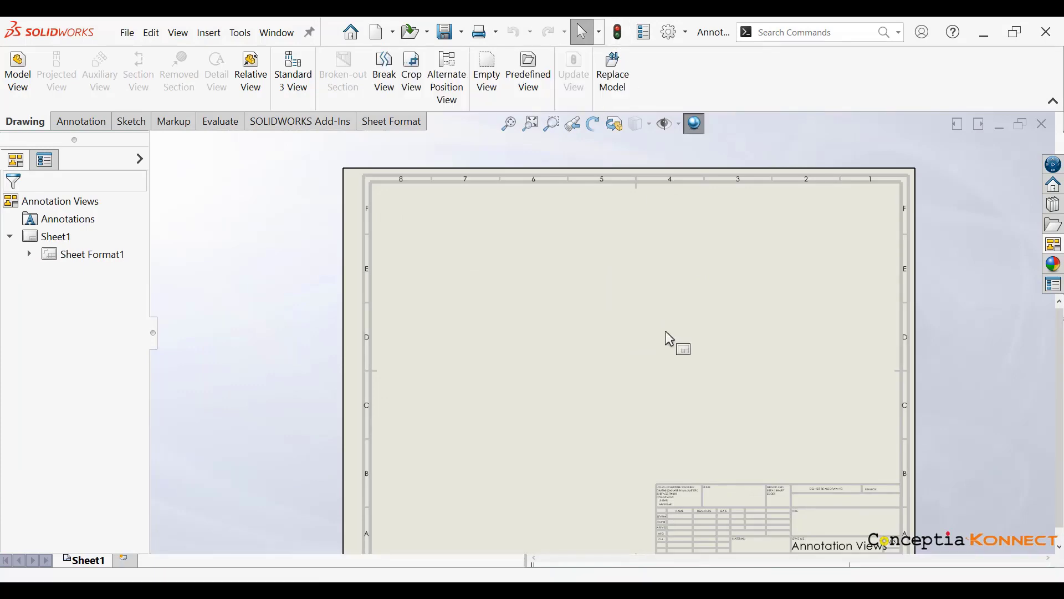
pyautogui.scroll(2, 722, 416)
pyautogui.scroll(-4, 693, 360)
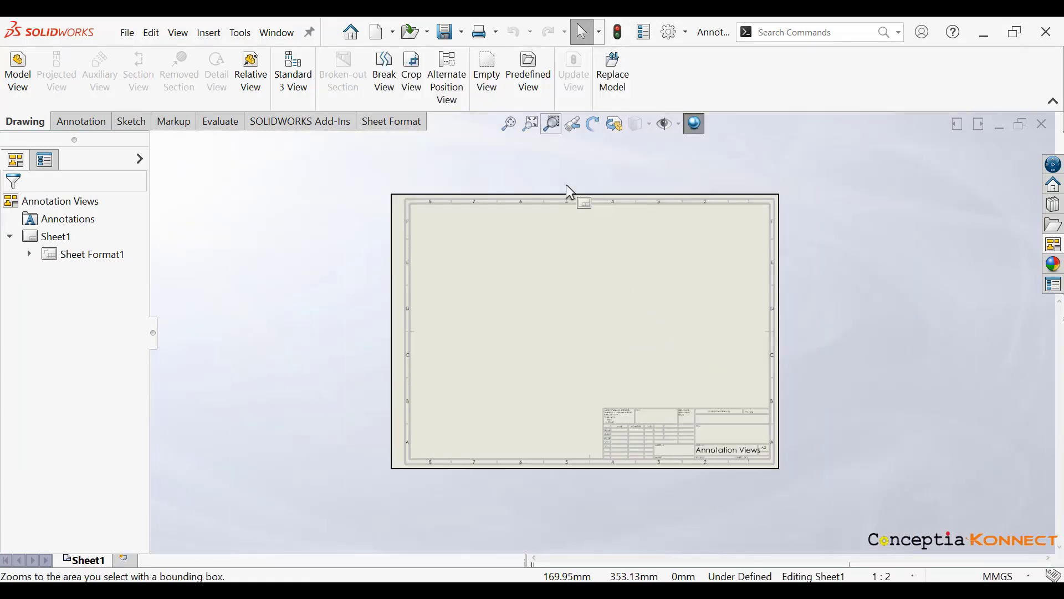
# - Save the sheet as a Drawing Templates (*.drwdot) file named Annotation Views
pyautogui.click(462, 31)
pyautogui.click(486, 85)
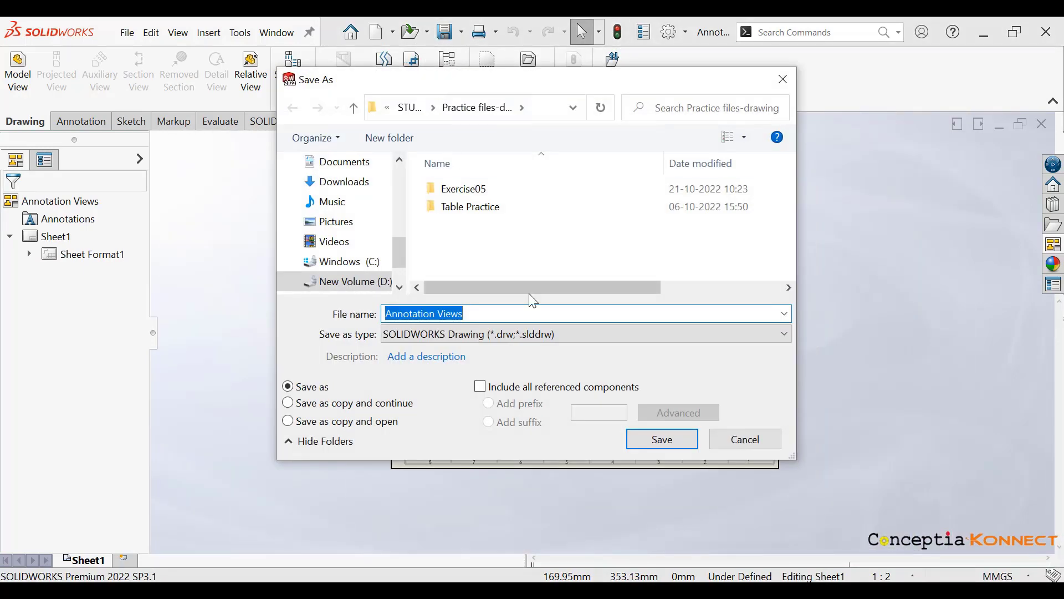
pyautogui.click(562, 335)
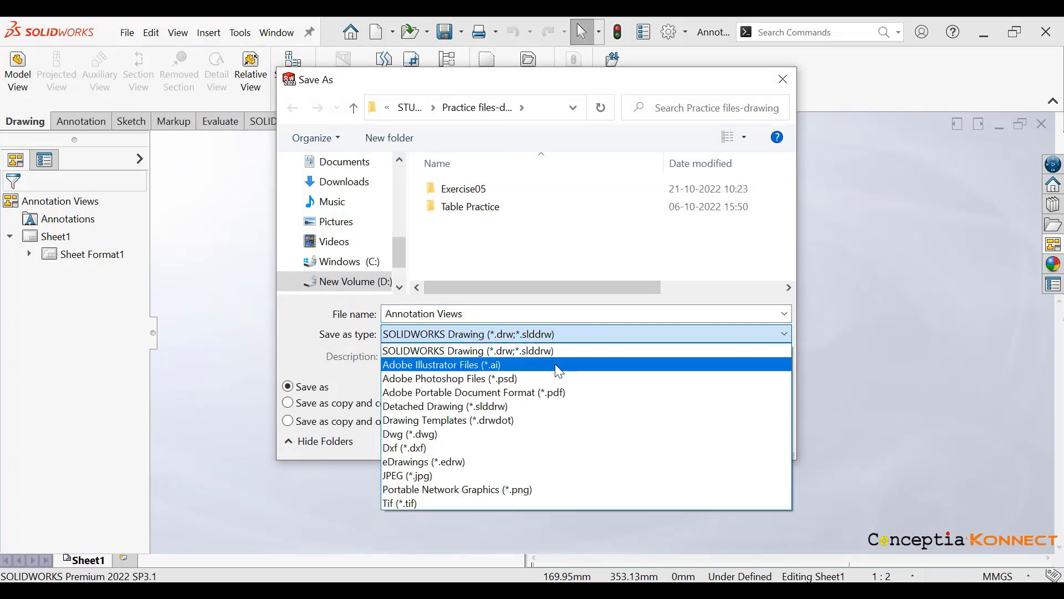
pyautogui.click(502, 420)
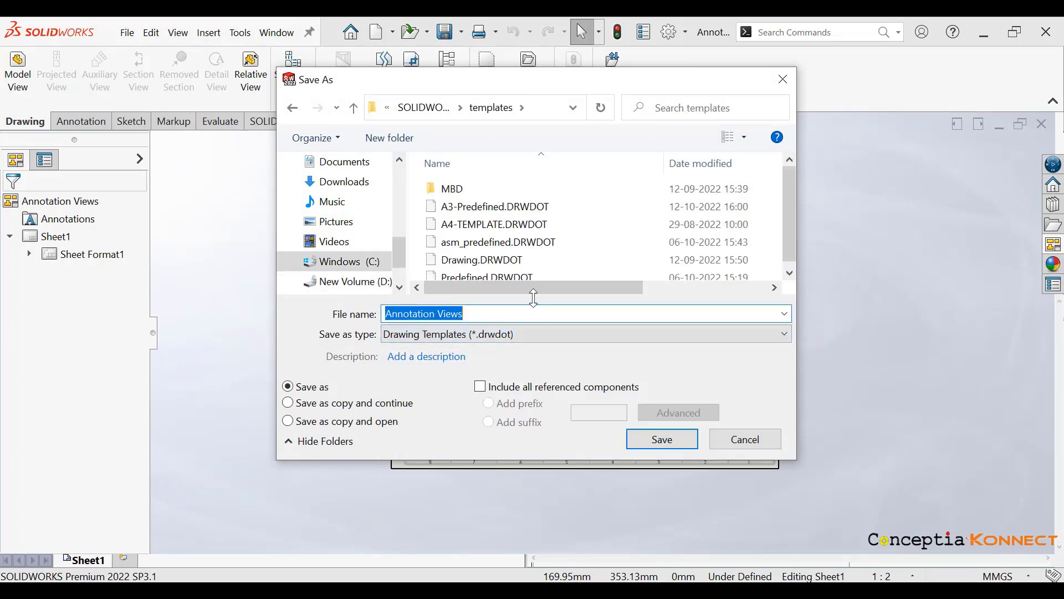
pyautogui.click(495, 313)
pyautogui.moveTo(494, 312); pyautogui.dragTo(333, 304)
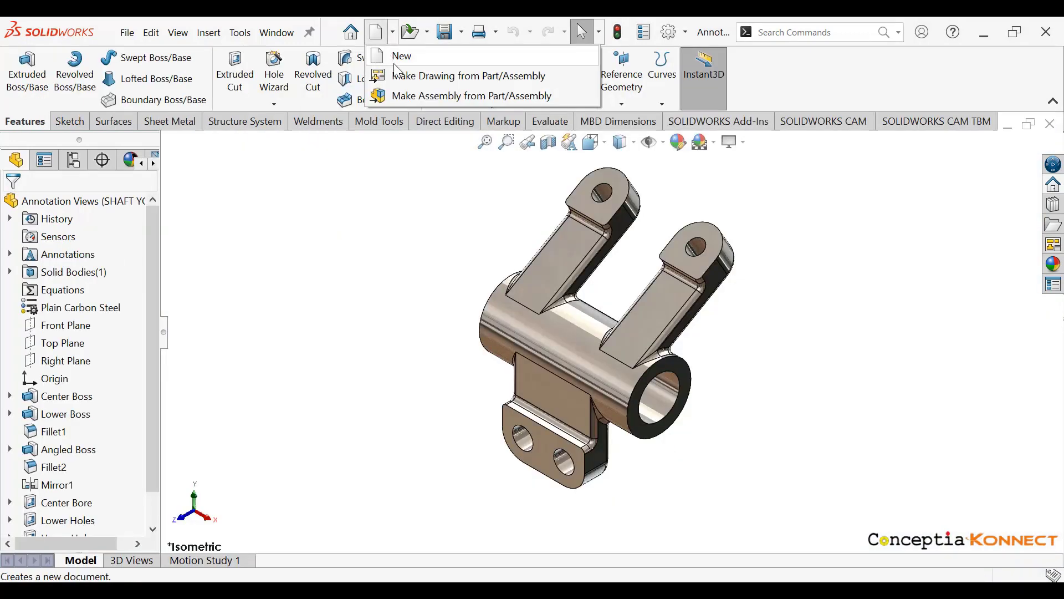
# - Create a new drawing from the Annotation Views template
pyautogui.click(396, 67)
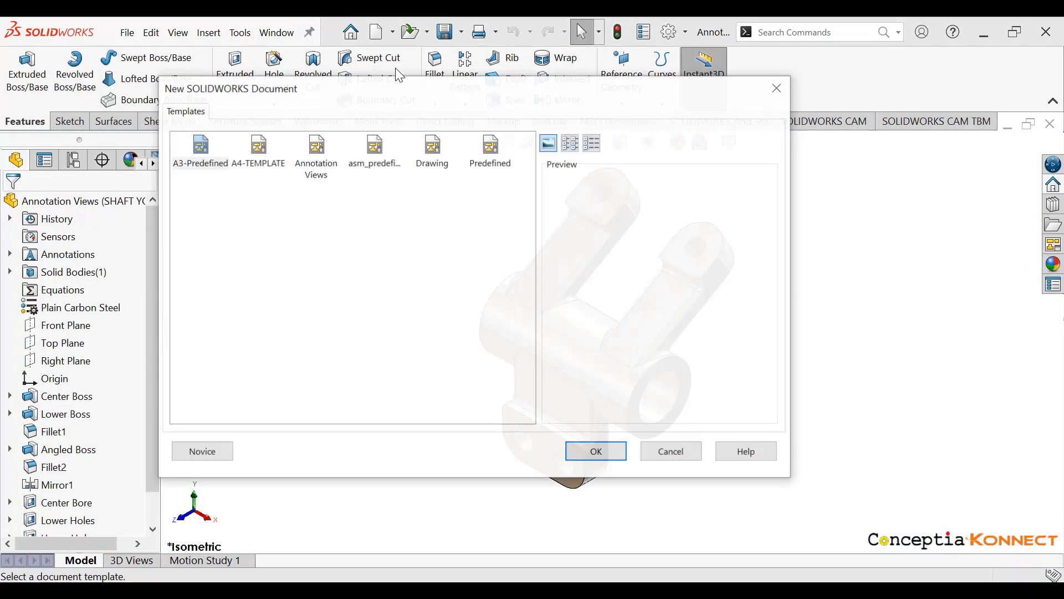
pyautogui.click(316, 155)
pyautogui.click(597, 452)
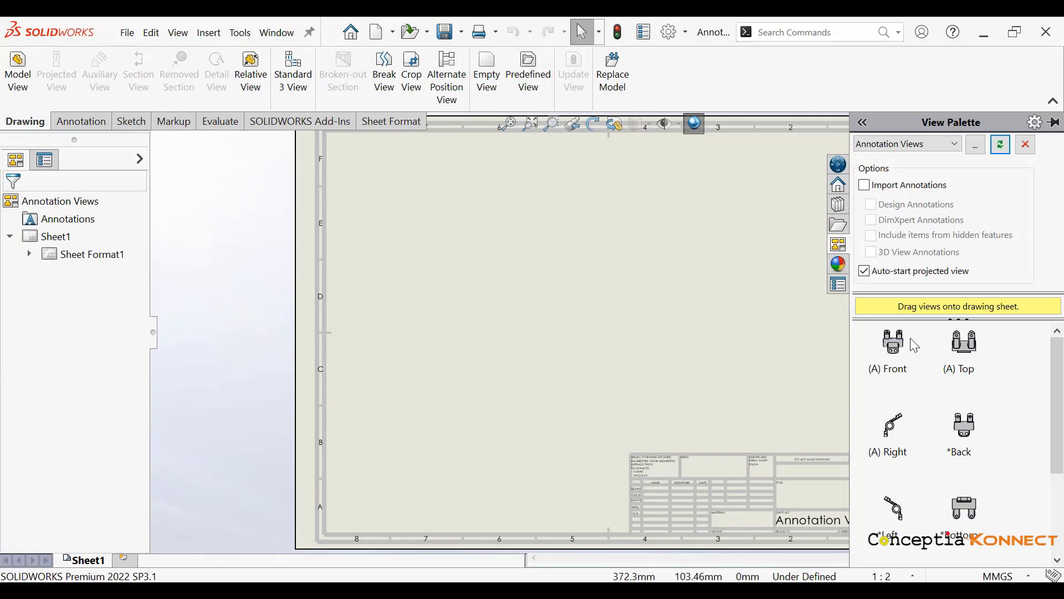
# - Place the shaft yoke's Front view near the top-left without projections and fit the sheet
pyautogui.moveTo(915, 345); pyautogui.dragTo(440, 230)
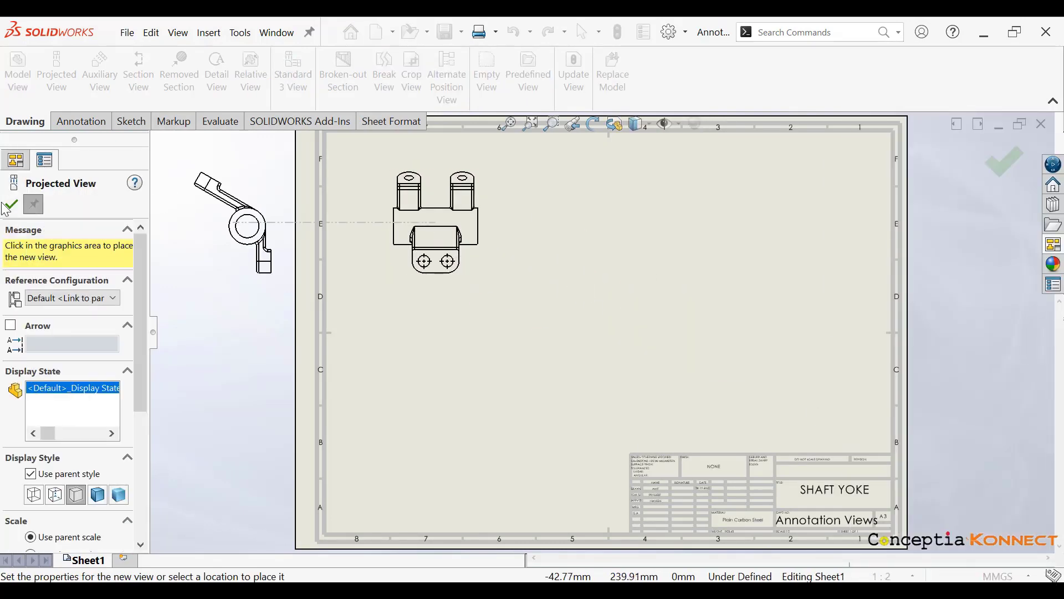
pyautogui.press('Escape')
pyautogui.scroll(-5, 687, 483)
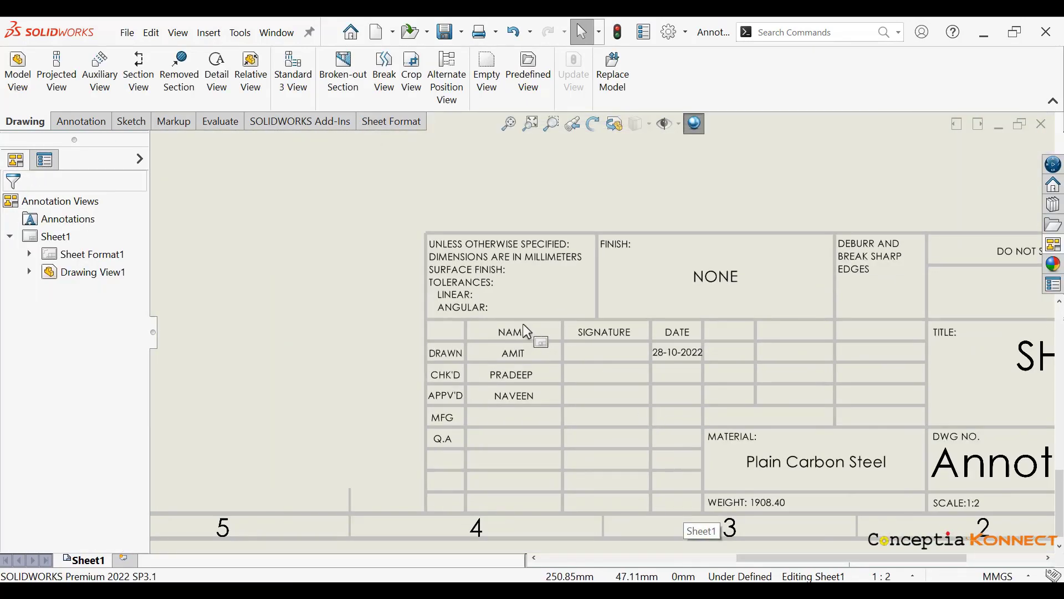
pyautogui.press('f')
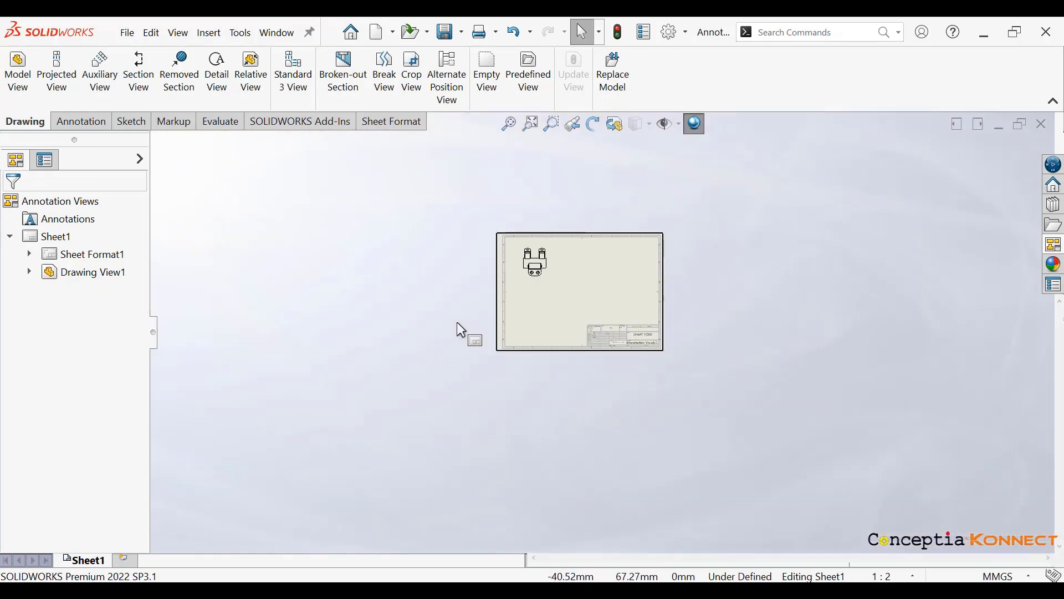